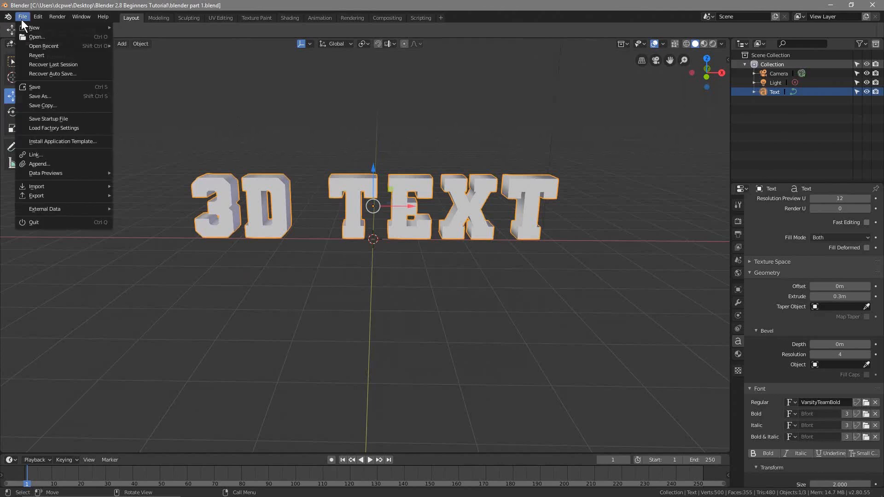
Open the file blender part 1.blend from the Blender 2.8 Beginners Tutorial folder.
click(40, 38)
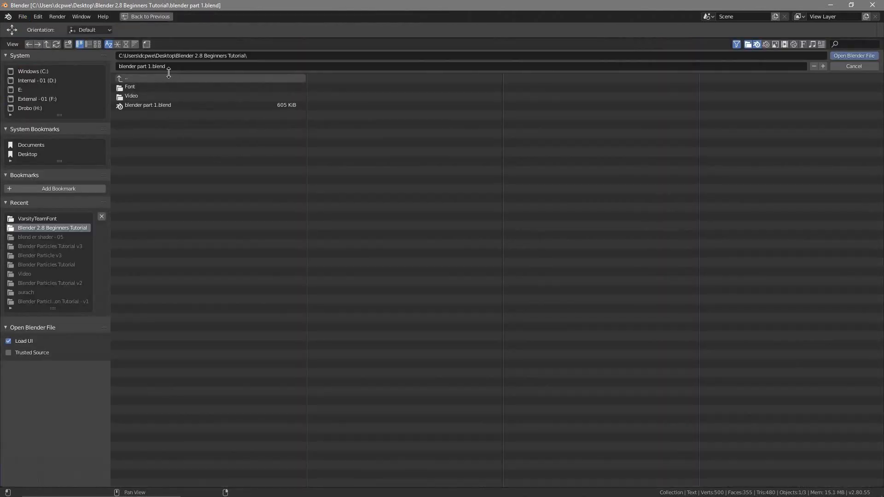
click(145, 106)
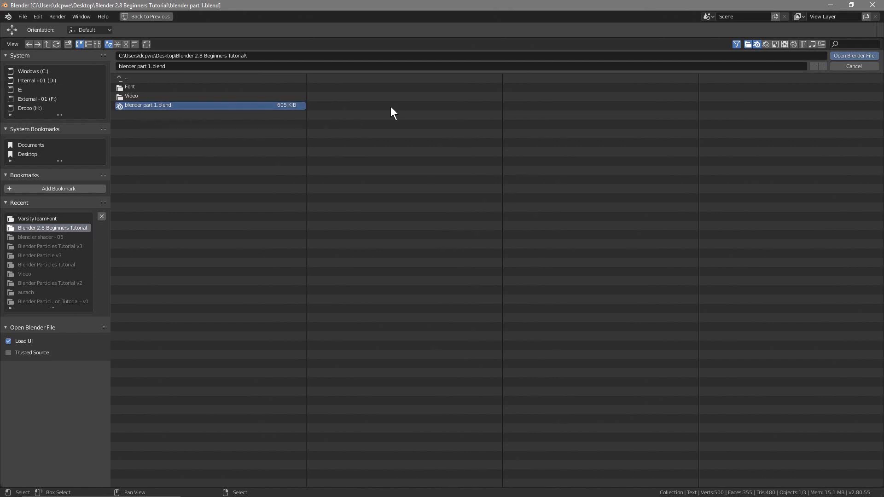
click(849, 56)
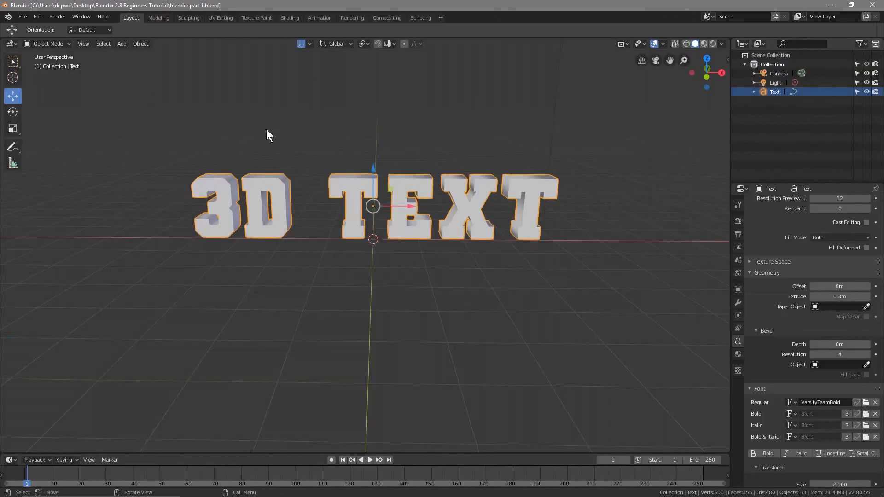
Save a copy of the project in the same folder under the name blender part 2.blend.
click(23, 17)
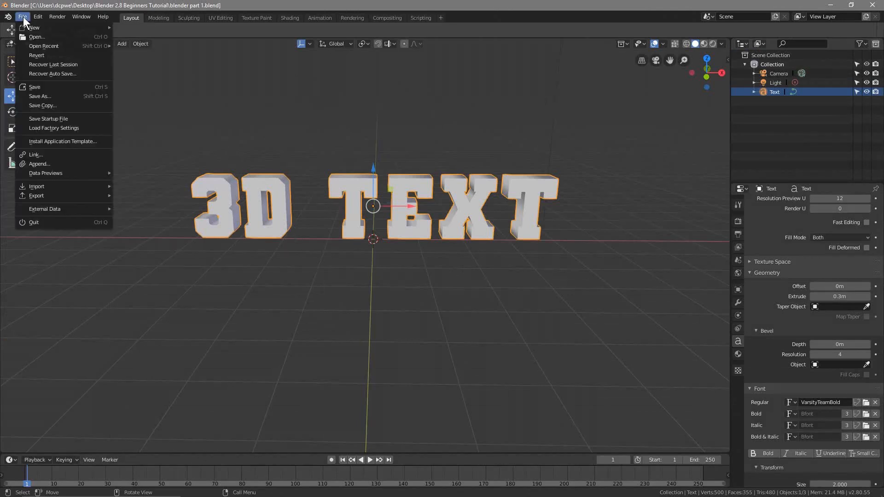
click(45, 97)
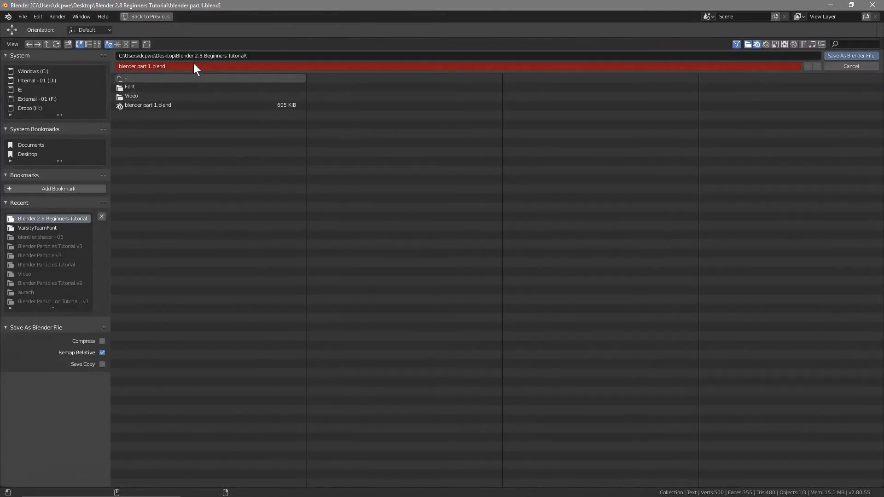
click(155, 65)
click(153, 67)
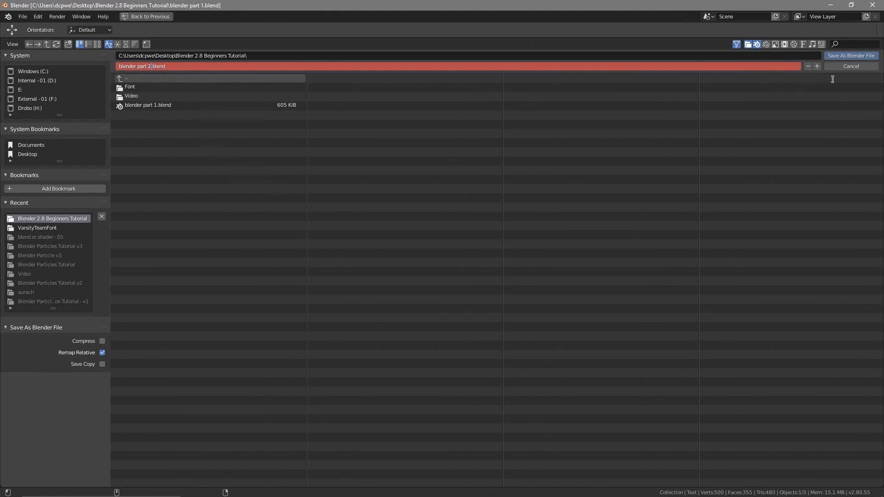
click(845, 60)
click(846, 56)
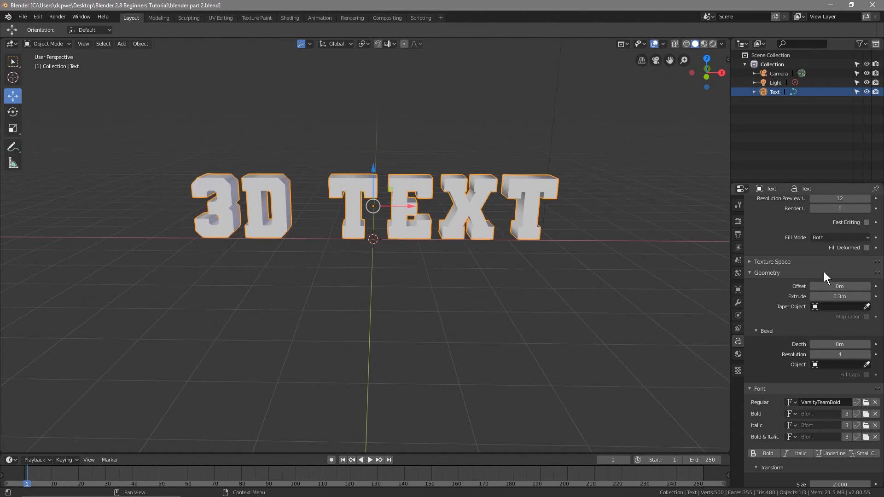
Set the world background color to black.
click(738, 273)
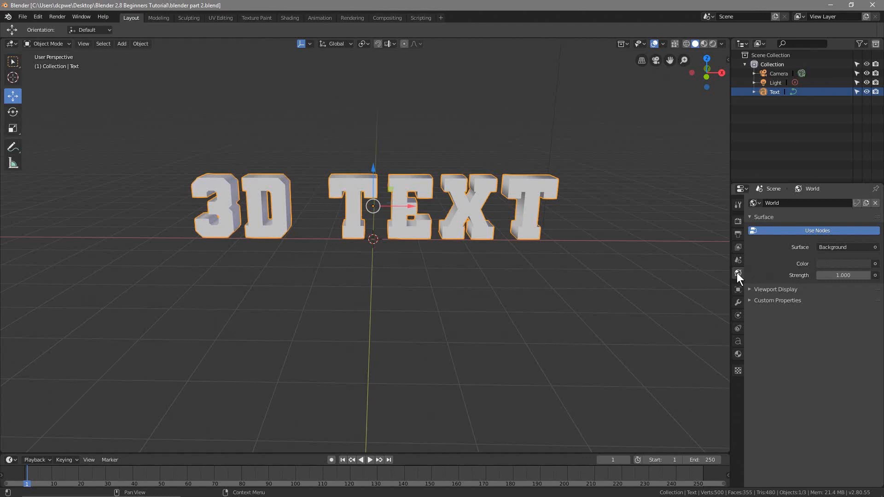
click(850, 264)
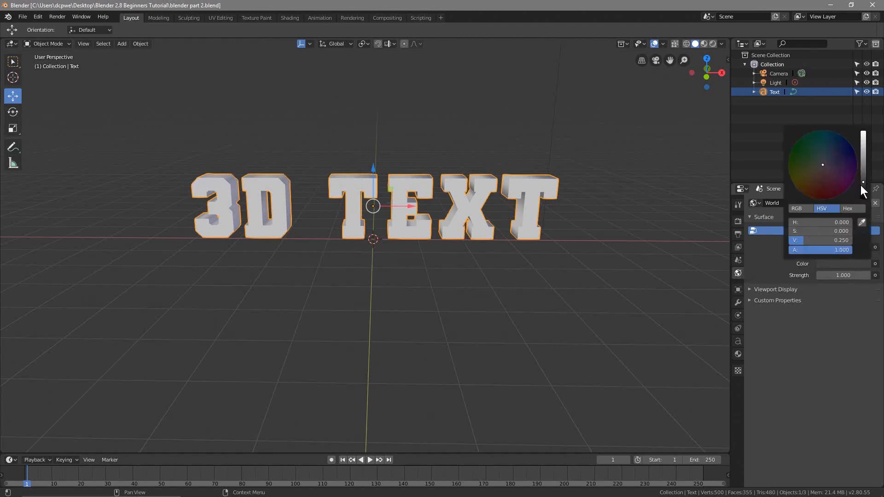
drag(863, 186, 863, 199)
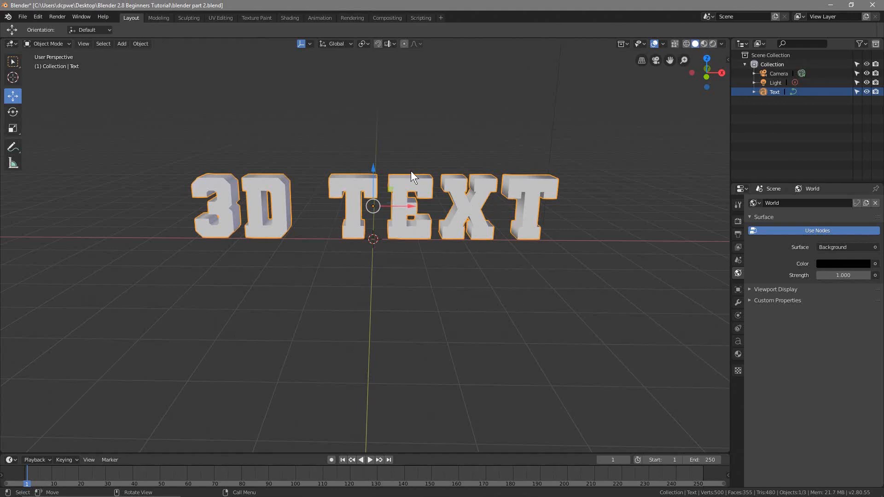
Preview the text in wireframe, solid and material preview shading, ending with the viewport in rendered shading.
click(686, 43)
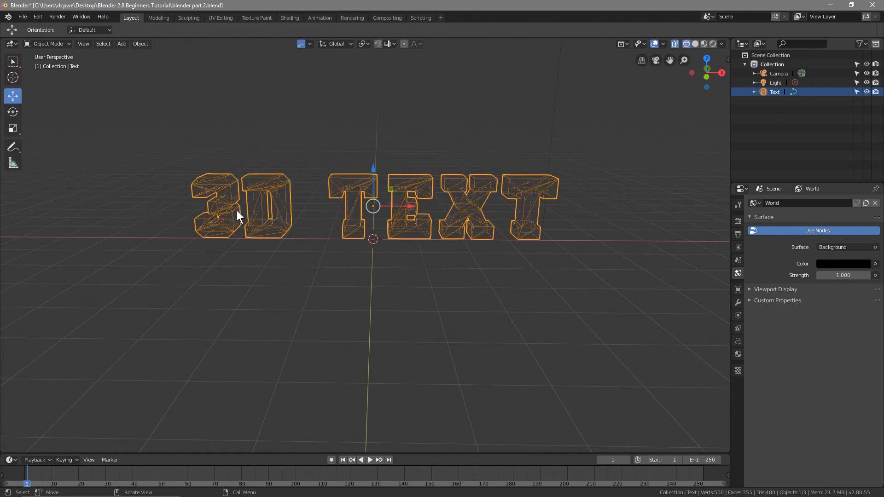
click(694, 43)
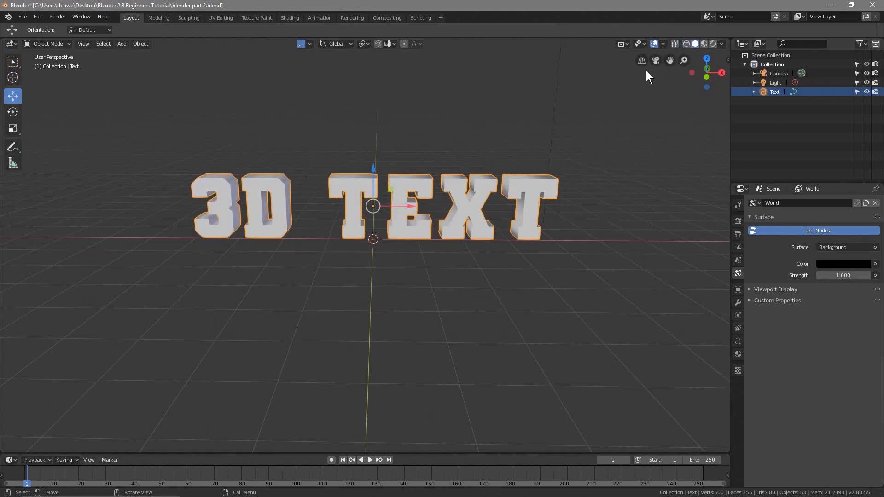
click(703, 44)
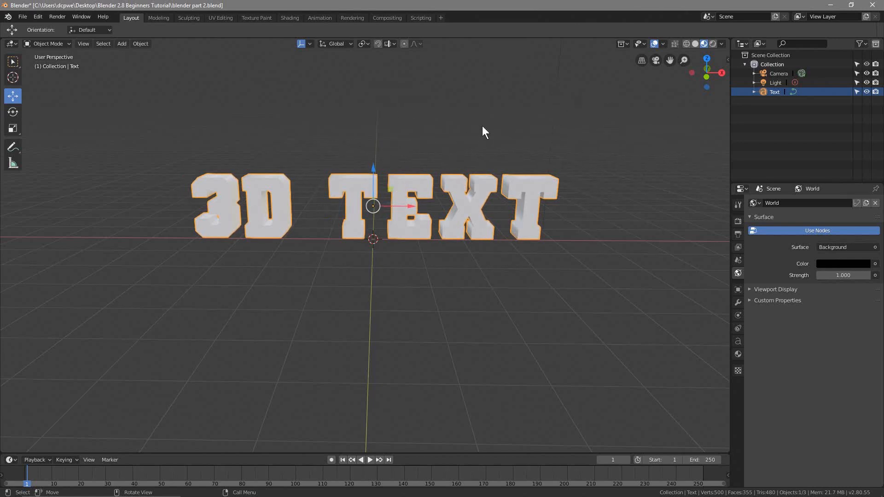
click(711, 43)
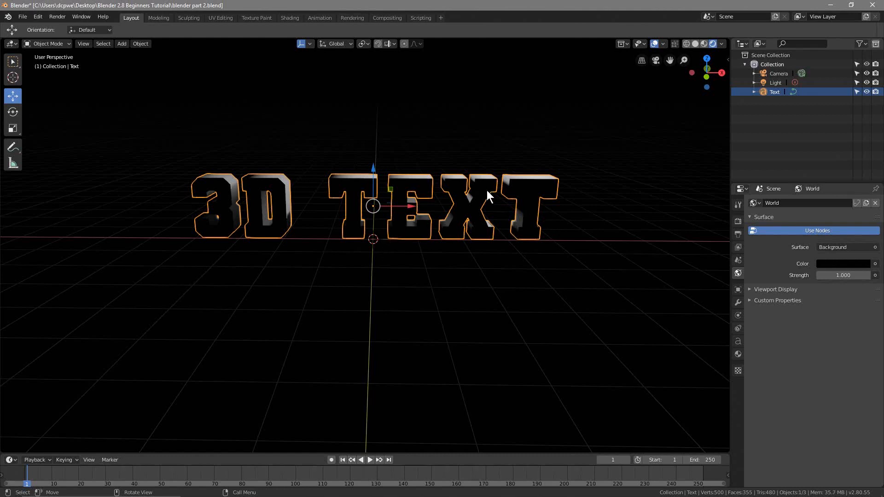
Create a new material for the 3D text object and name it "text material".
click(738, 354)
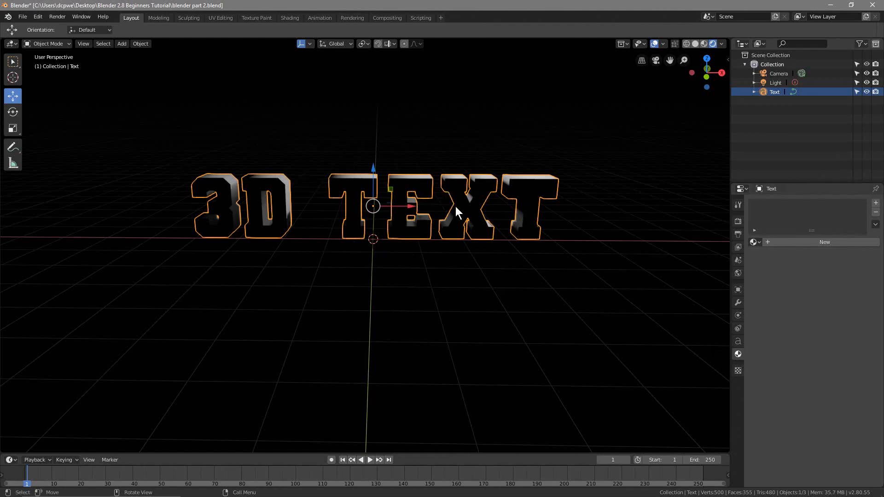
click(797, 243)
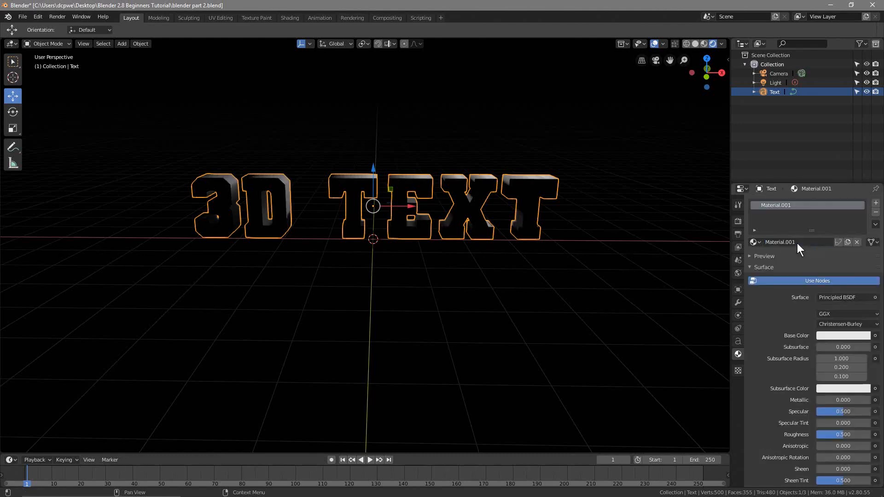
double_click(797, 242)
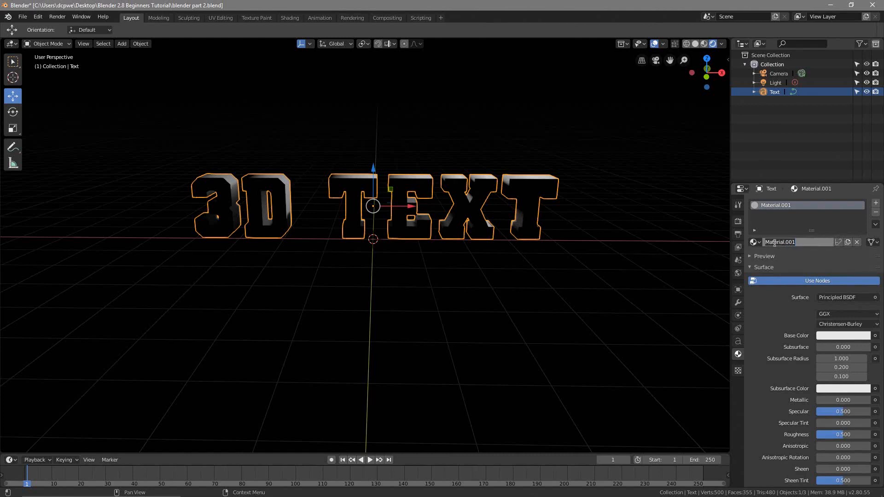
click(799, 244)
key(BackSpace)
text(TExt material)
key(Return)
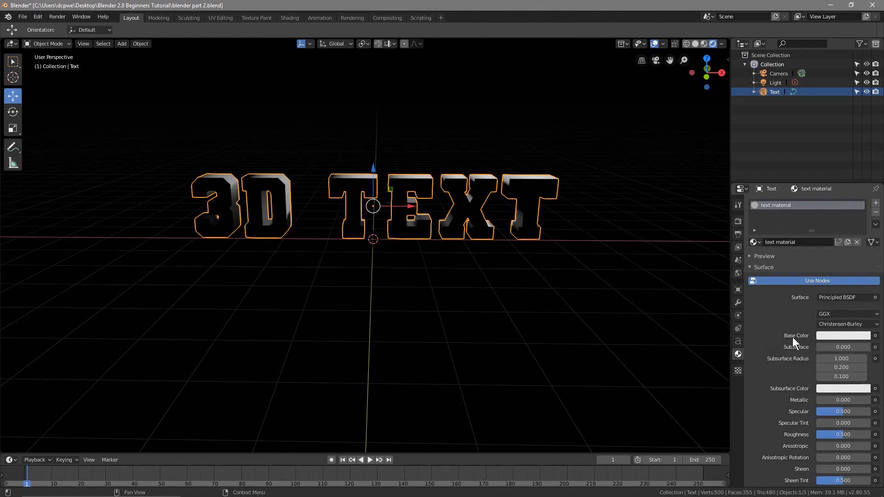
Set the text material's base color to a bright pink.
click(838, 335)
mouse_move(840, 250)
mouse_down()
mouse_move(847, 251)
mouse_move(839, 207)
mouse_move(789, 231)
mouse_move(814, 271)
mouse_move(851, 258)
mouse_move(857, 231)
mouse_move(849, 258)
mouse_up()
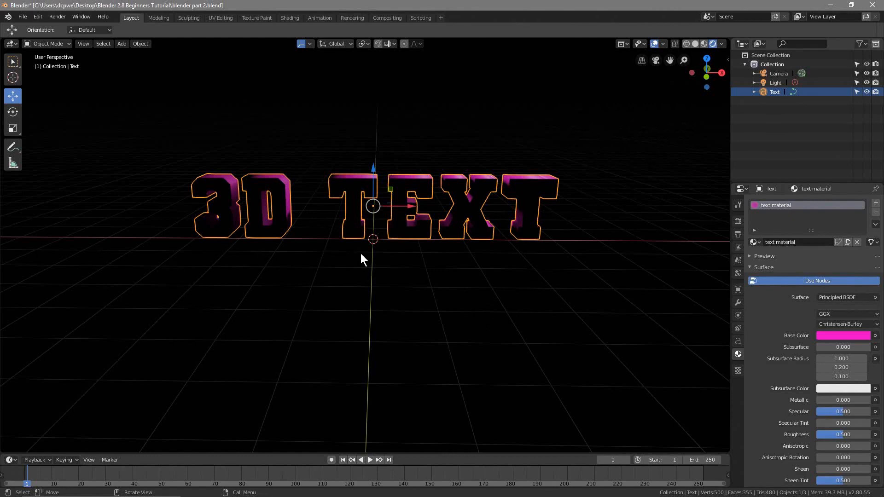
Move the light to the horizontal centre of the text, slightly in front of it, and lower it to just above the letters.
scroll(360, 254, down, 4)
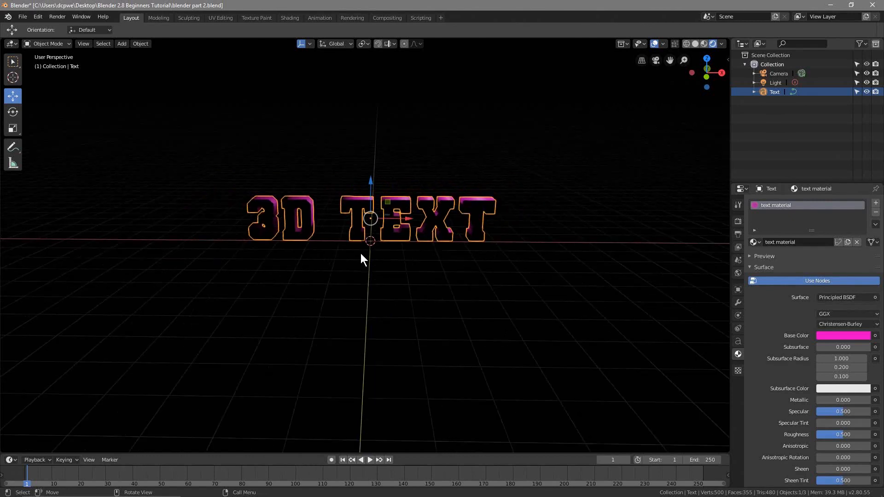
click(772, 82)
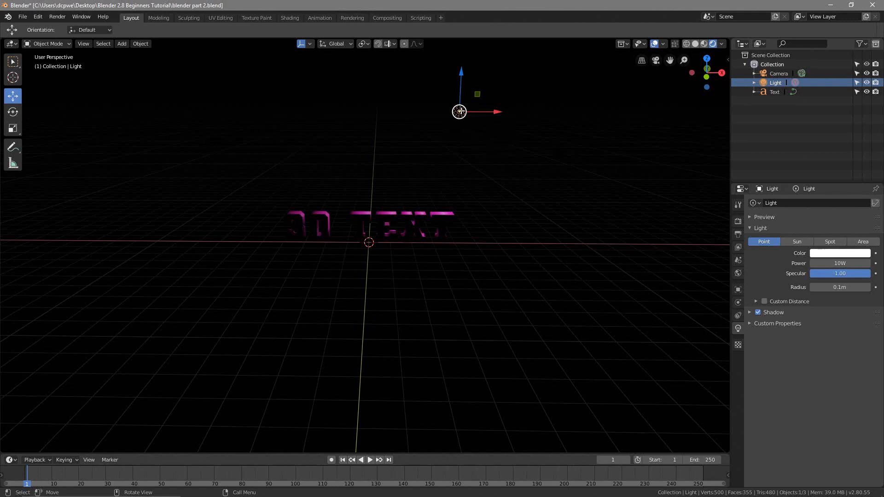
key(KP_7)
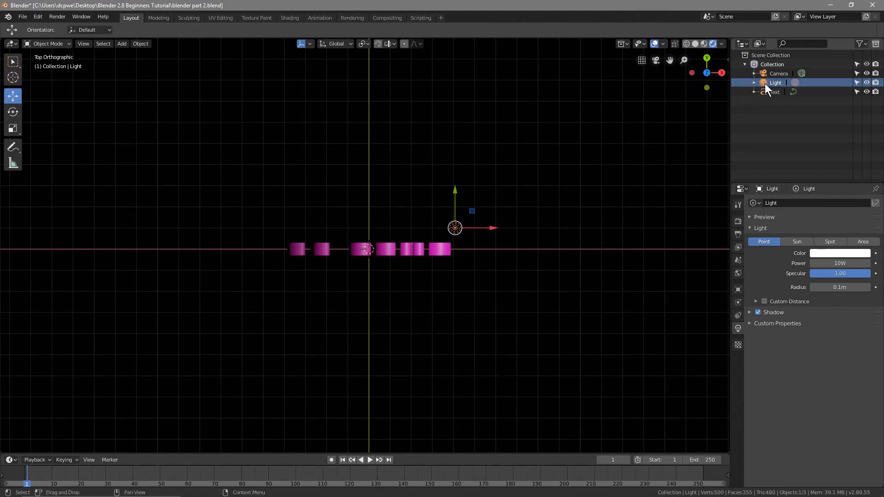
drag(491, 227, 404, 230)
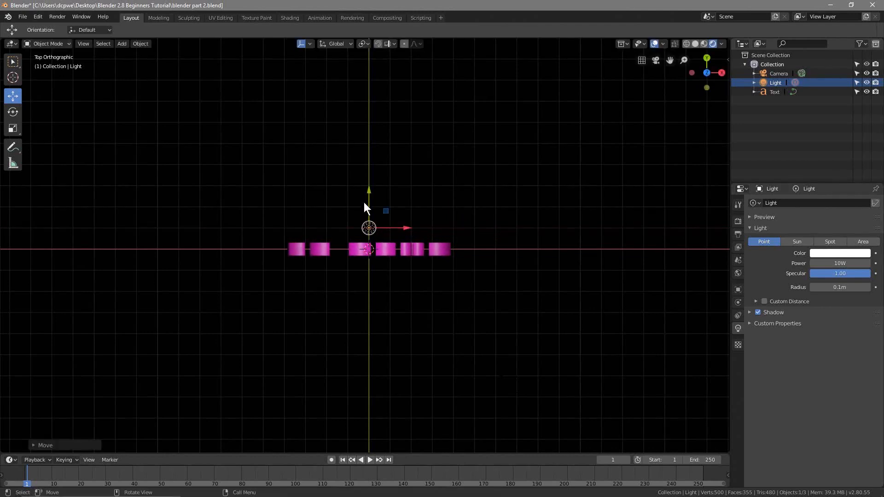
drag(364, 207, 369, 242)
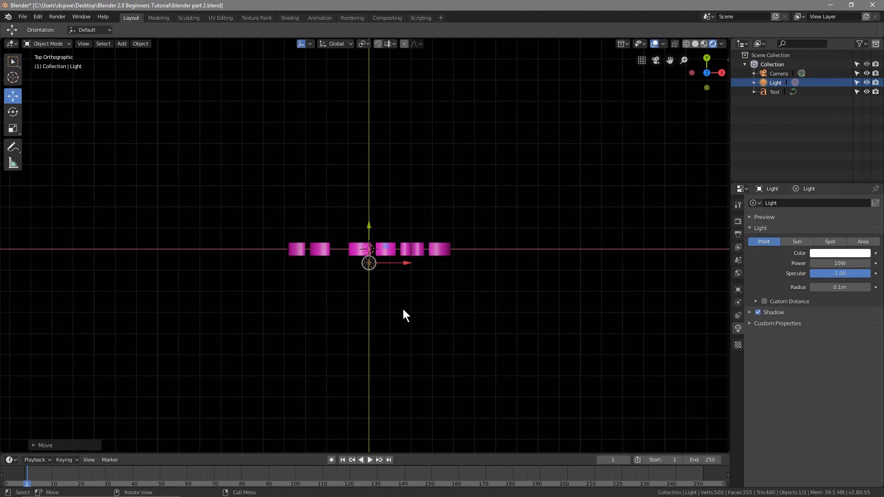
key(KP_1)
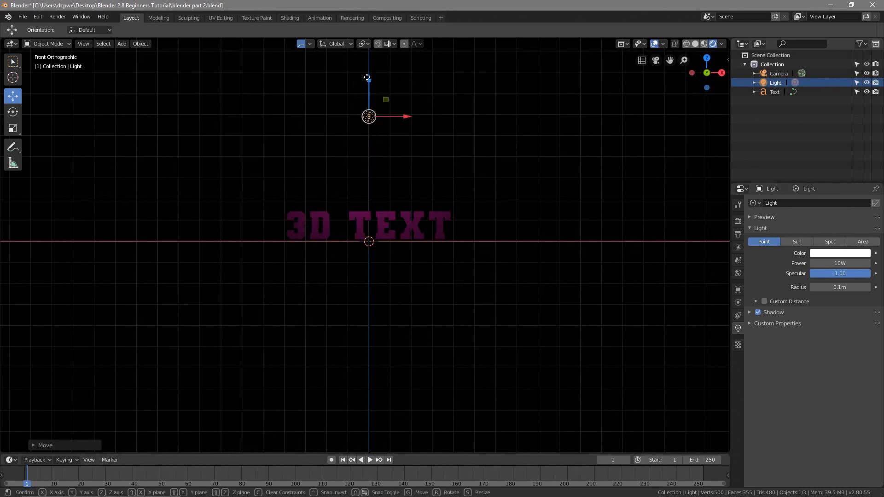
drag(367, 78, 381, 144)
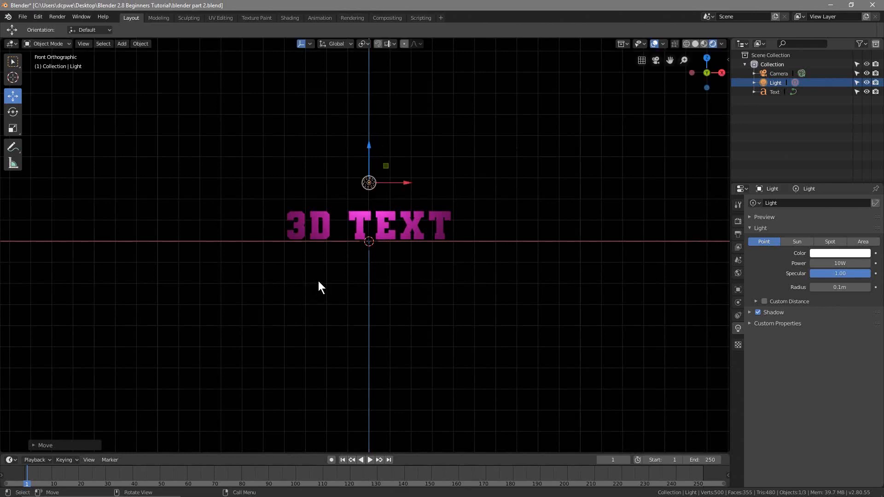
Try moving the light along the X axis to the final T of the text, undoing each move.
middle_drag(325, 257, 367, 233)
key(g)
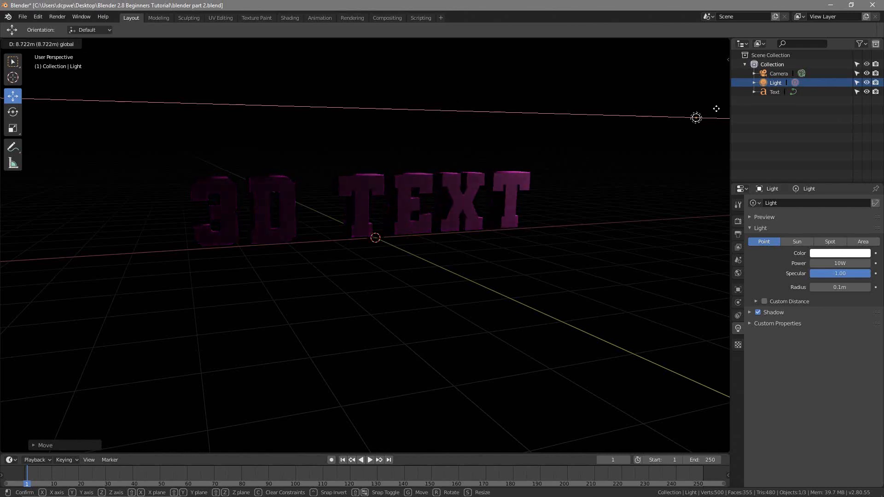
click(584, 115)
key(ctrl)
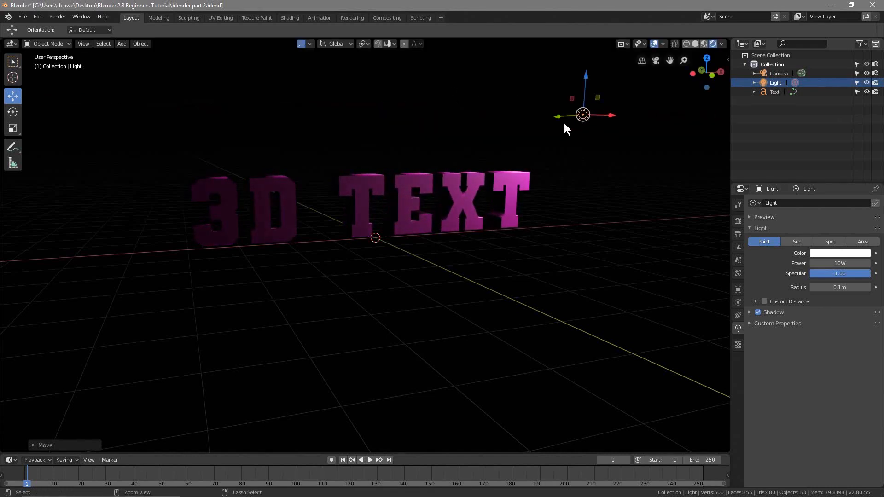
key(ctrl+z)
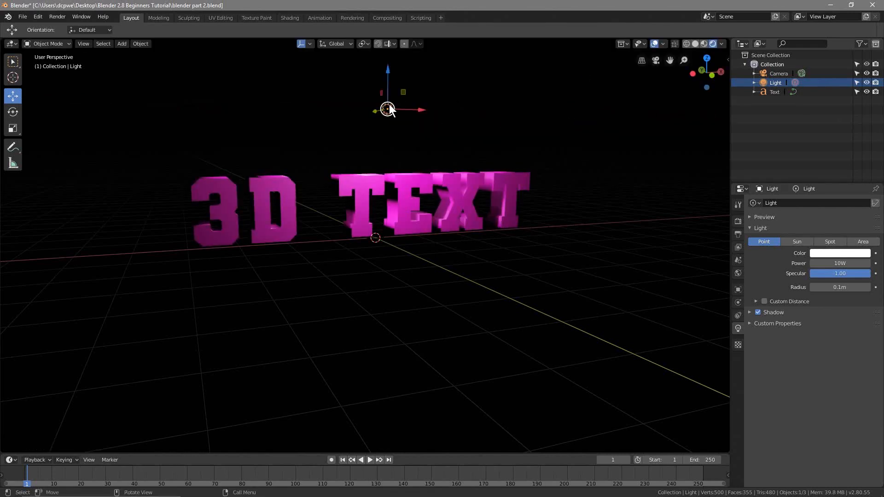
middle_drag(450, 250, 424, 252)
drag(402, 112, 585, 114)
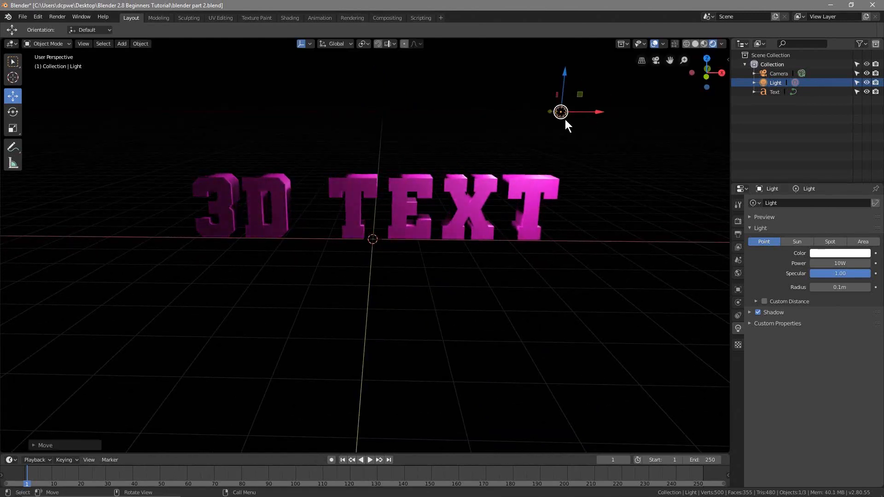
key(ctrl+z)
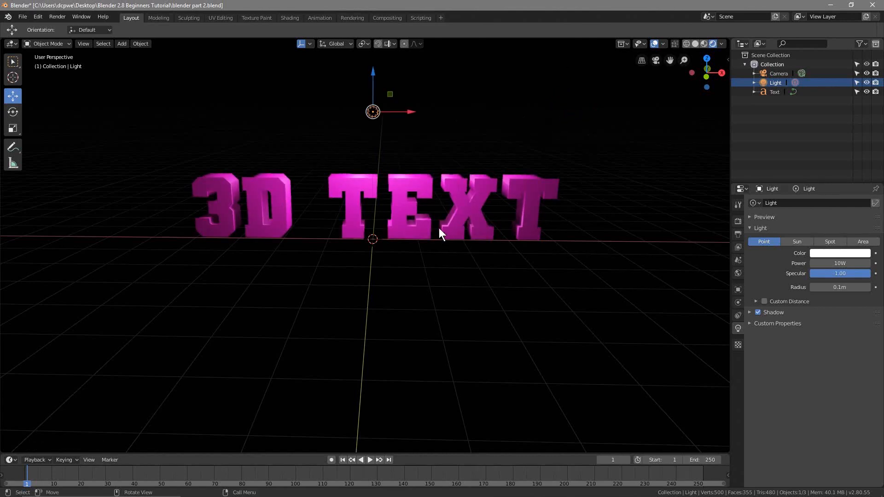
middle_drag(394, 261, 431, 270)
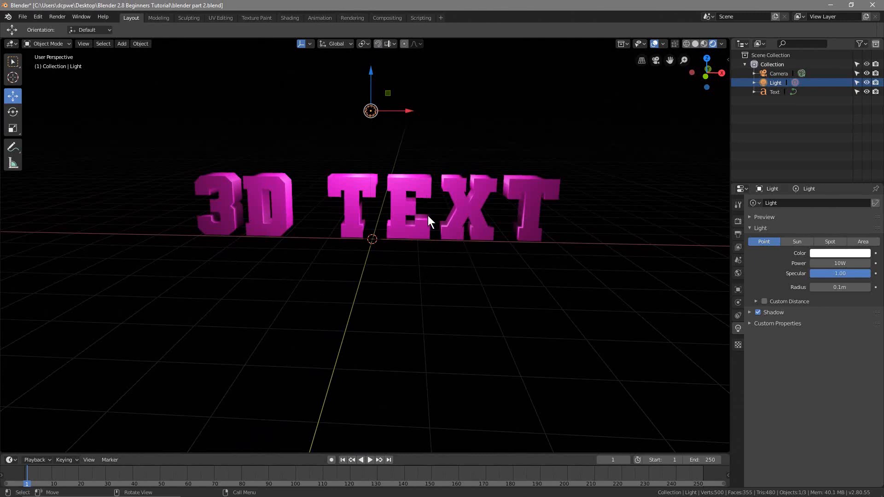
Choose Eevee as the scene's render engine.
click(737, 222)
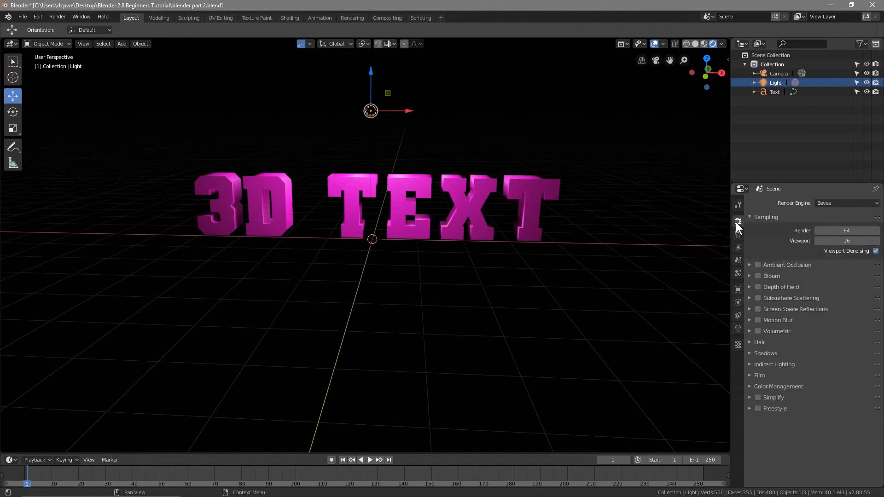
click(818, 205)
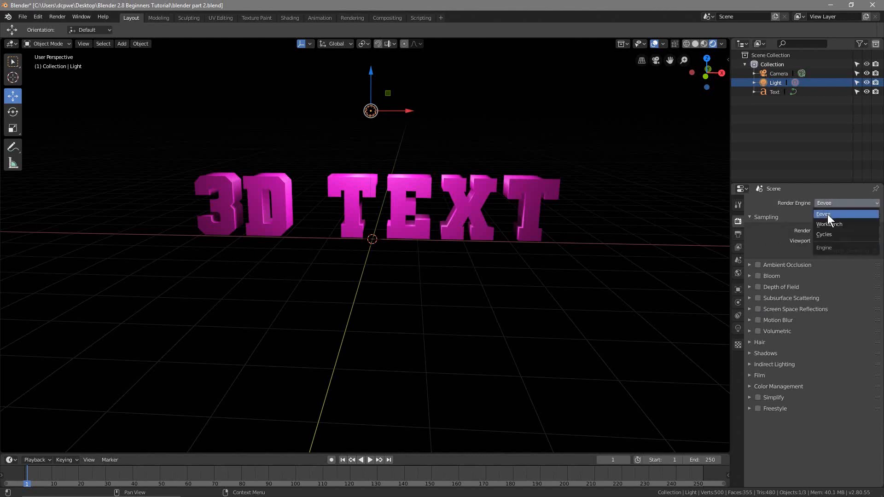
click(827, 214)
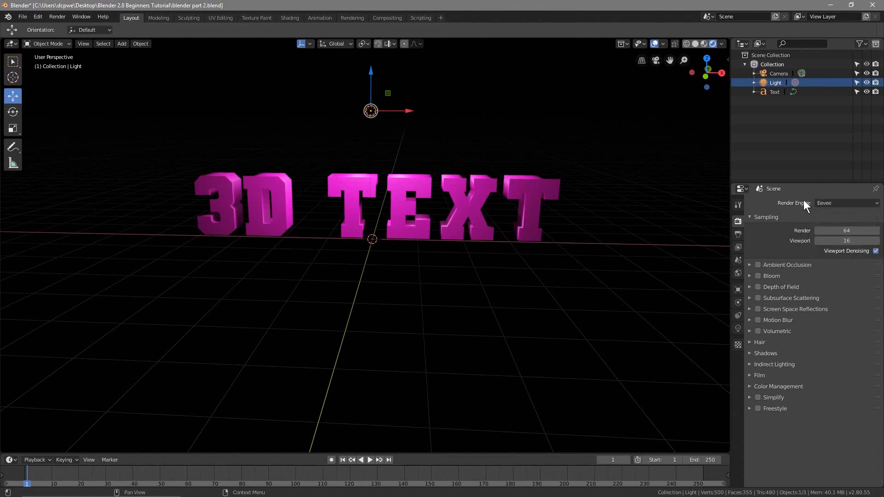
Try Cycles as the scene's render engine to compare the text's lighting, and return to Eevee.
mouse_move(377, 265)
middle_down()
mouse_move(391, 263)
mouse_move(380, 258)
middle_up()
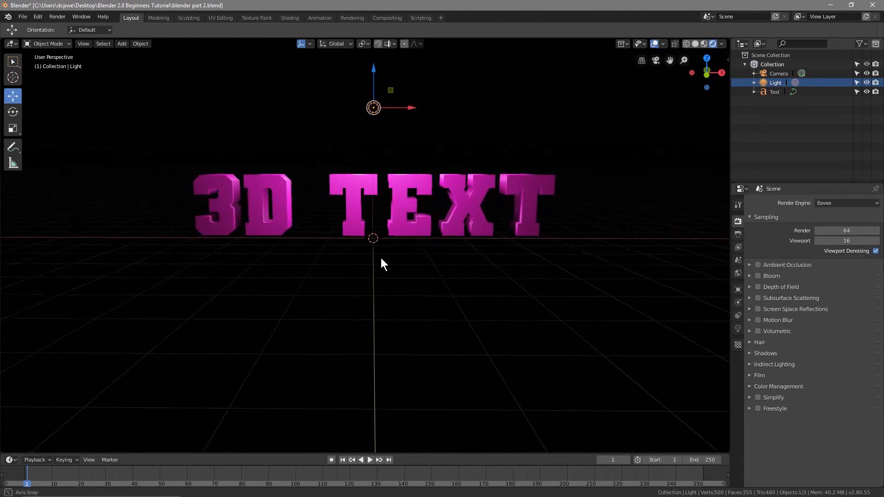
click(839, 203)
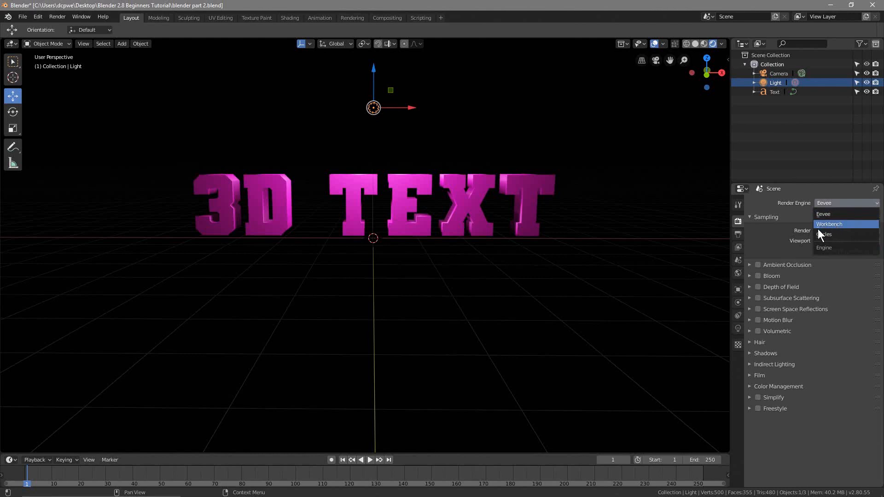
click(824, 235)
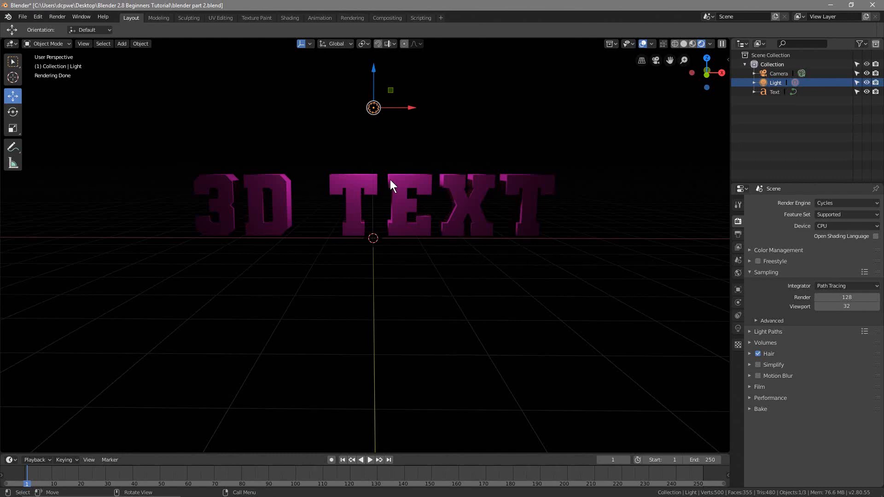
click(834, 204)
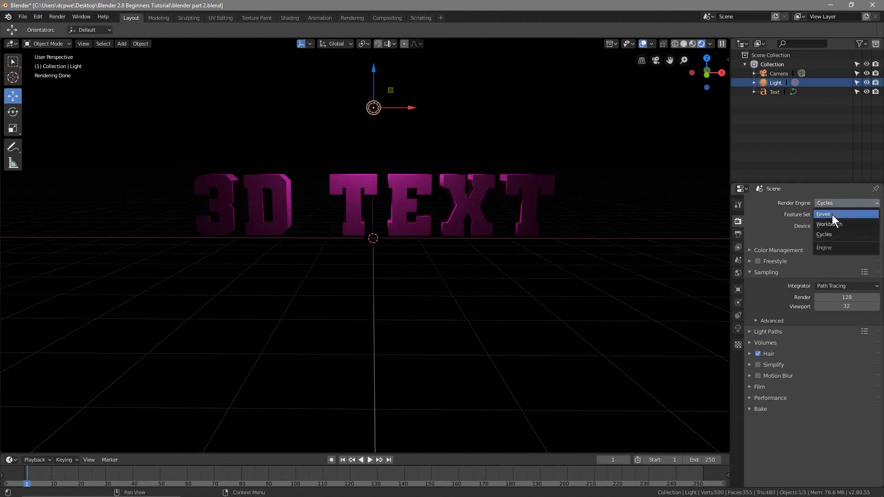
click(832, 214)
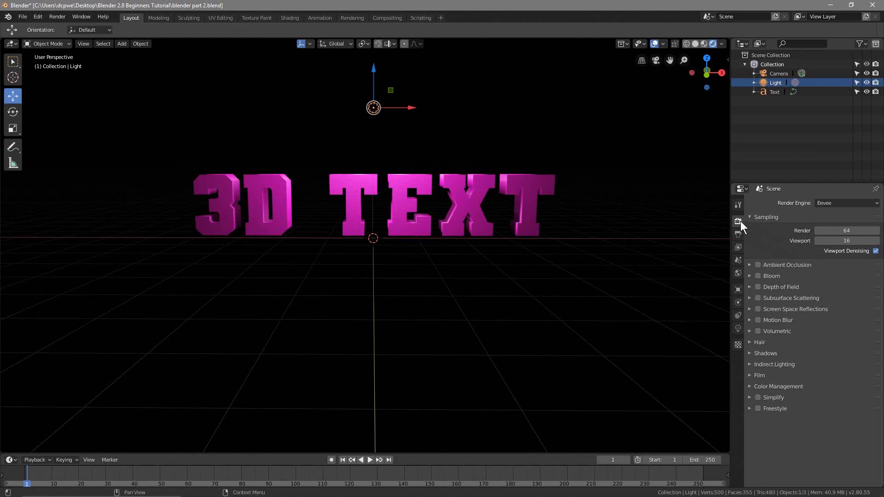
Enable Bloom for the scene and lower the light closer to the top of the text.
click(758, 276)
click(758, 277)
click(759, 278)
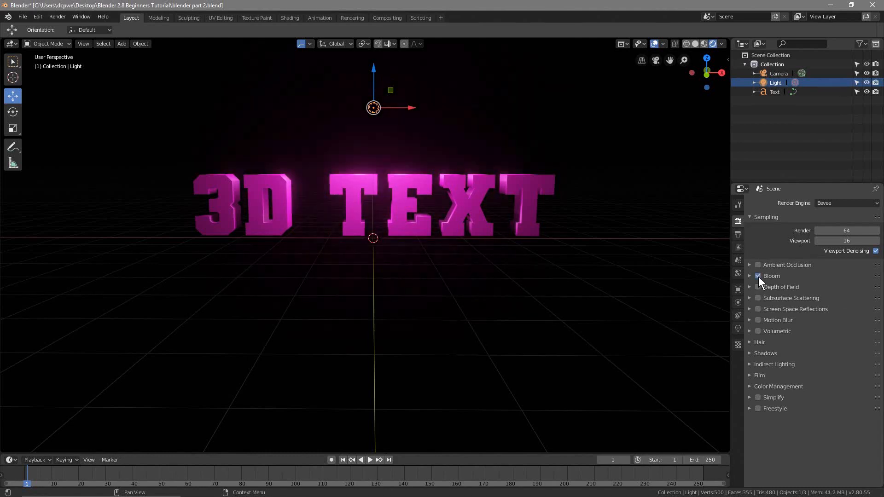
click(758, 277)
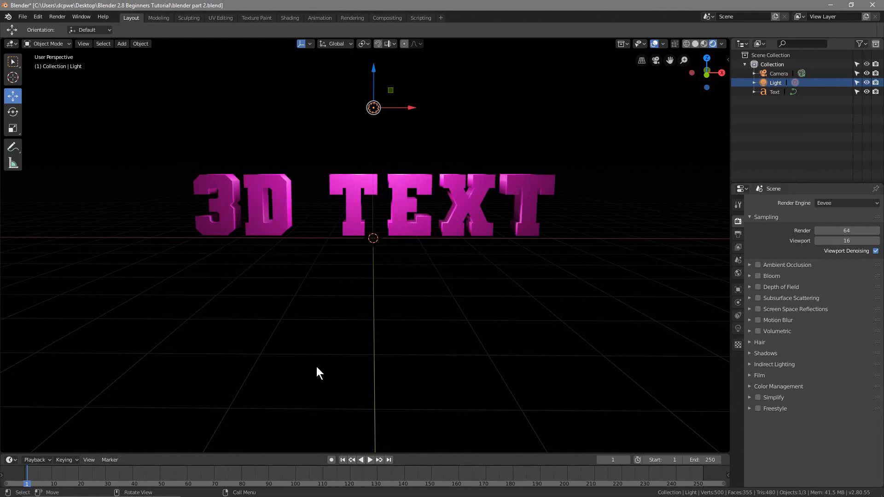
click(758, 275)
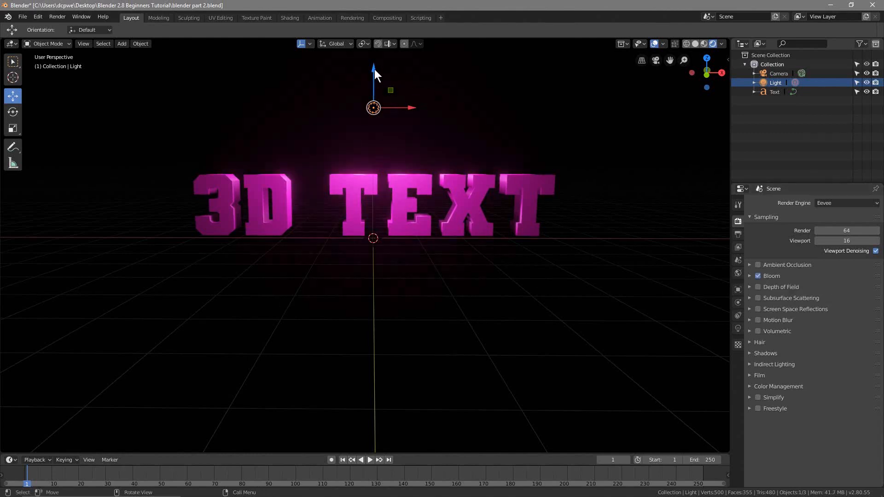
drag(374, 69, 358, 100)
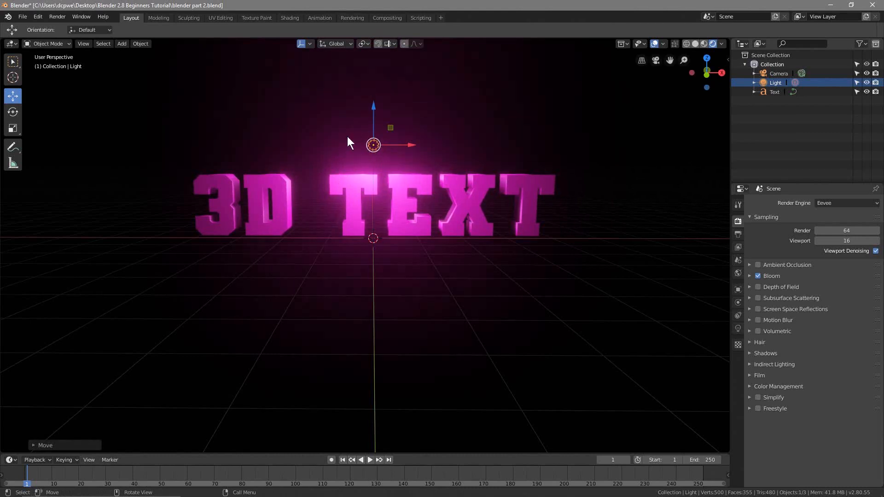
Try moving the light along the X axis out past the final T of the text, and undo the move.
drag(399, 146, 308, 146)
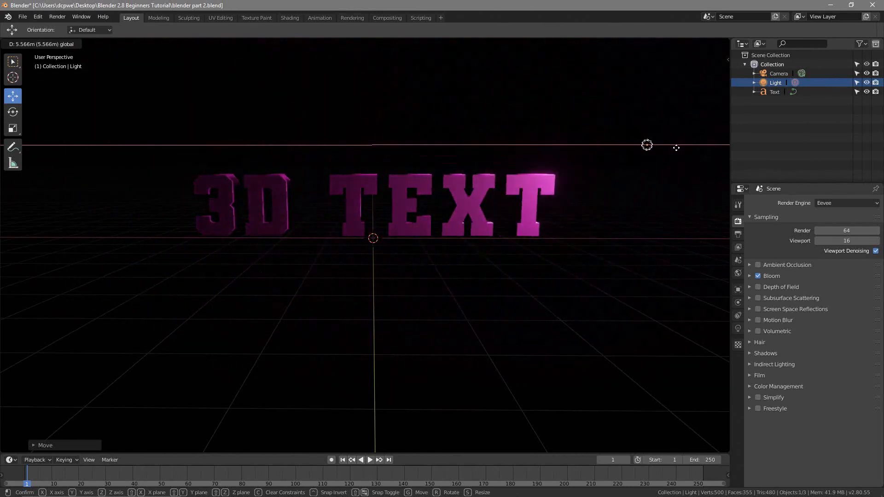
click(672, 148)
key(ctrl+z)
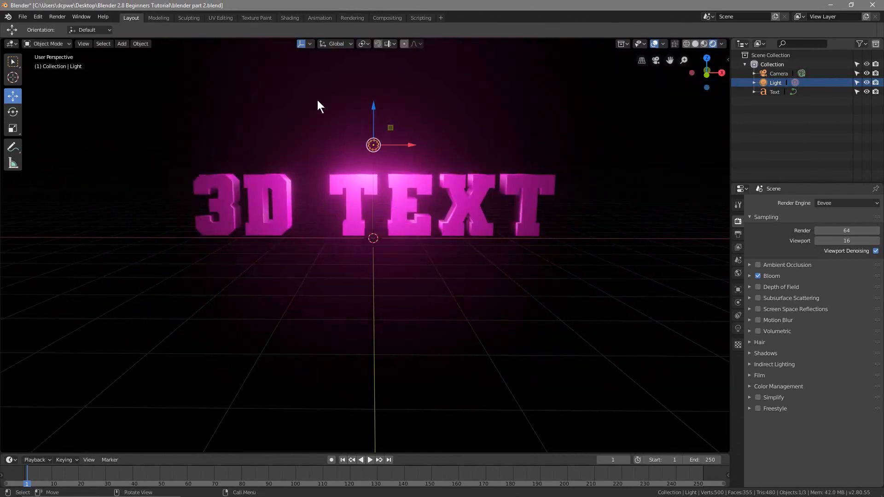
scroll(299, 246, down, 1)
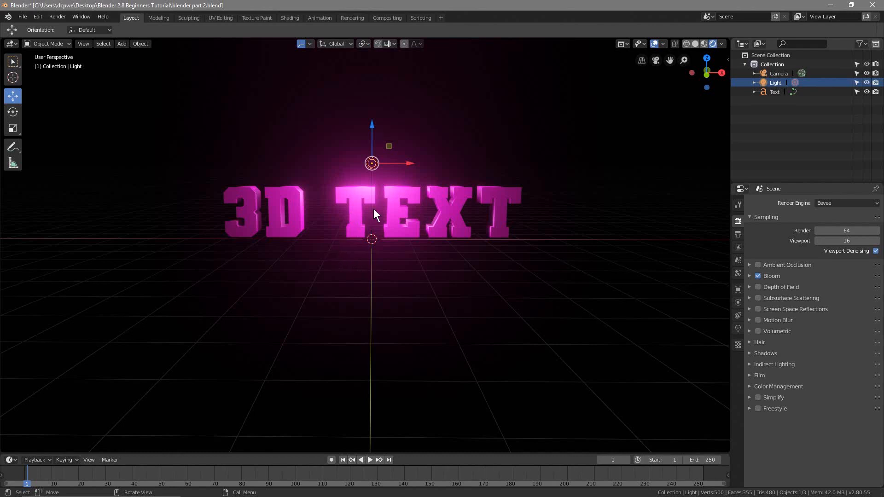
scroll(379, 191, up, 1)
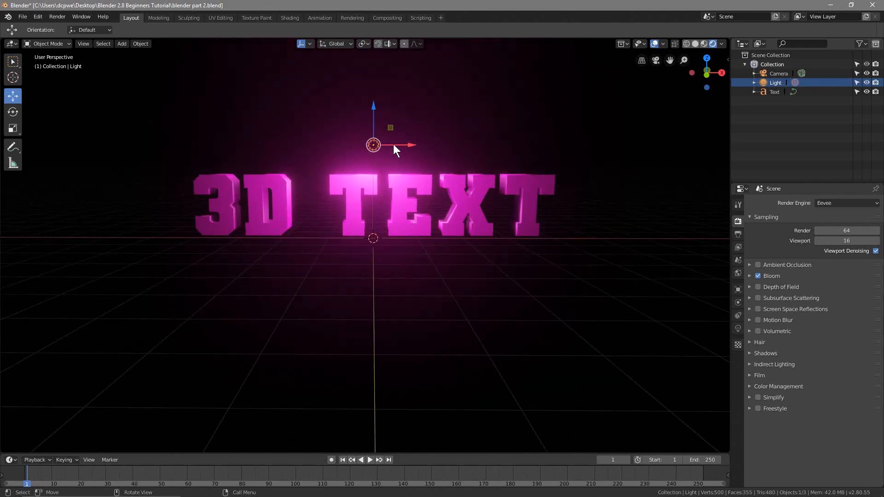
Set Bloom's threshold to 0, knee to about 0.2, radius to about 3.2 and intensity to about 0.047, with a very pale pink color.
click(750, 276)
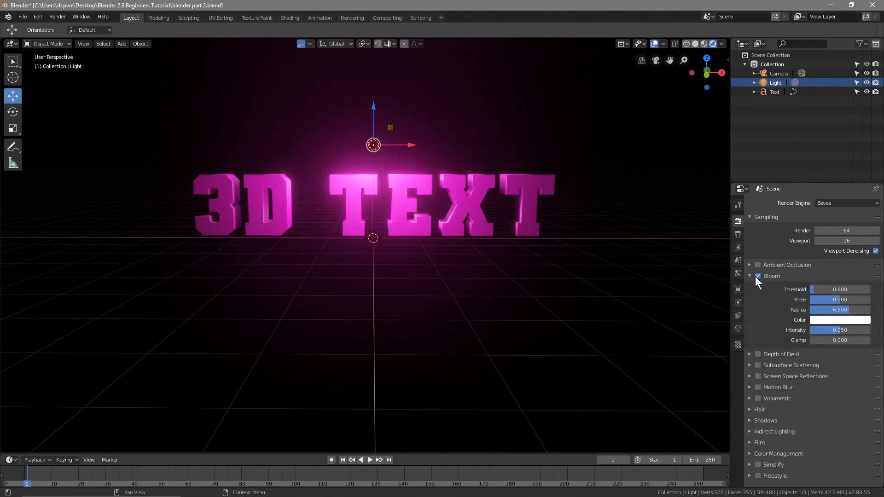
double_click(813, 290)
text(0)
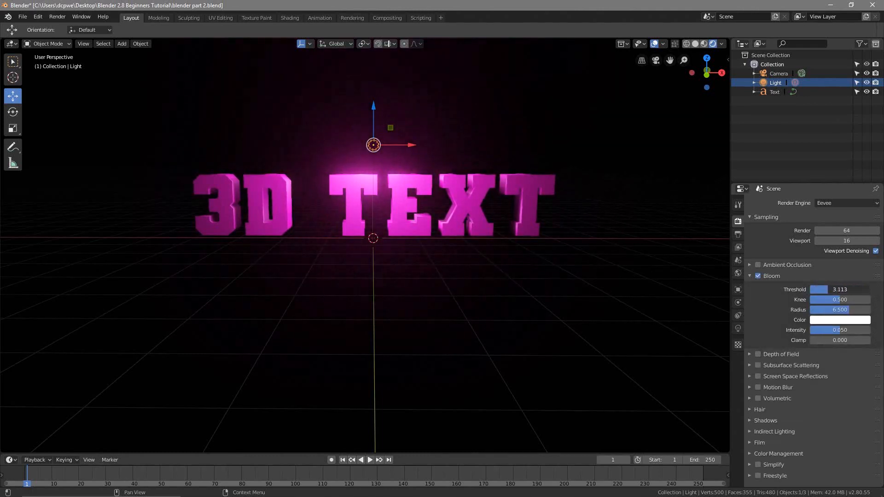
key(Return)
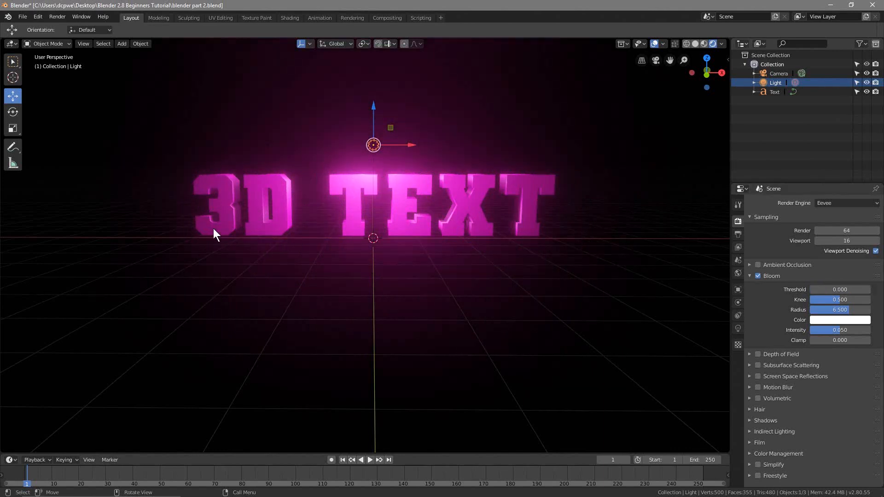
drag(837, 300, 829, 334)
click(846, 319)
mouse_move(844, 247)
mouse_down()
mouse_move(852, 245)
mouse_move(837, 199)
mouse_move(793, 214)
mouse_move(793, 247)
mouse_move(823, 264)
mouse_move(845, 257)
mouse_move(824, 232)
mouse_up()
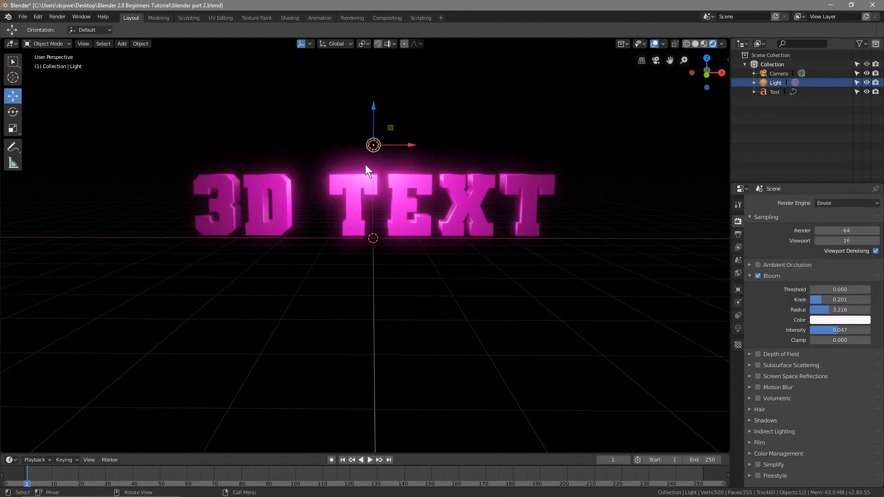
Lower the light along the Z axis to just above the upper edge of the letters.
scroll(381, 201, up, 5)
scroll(381, 200, down, 5)
middle_drag(278, 251, 377, 252)
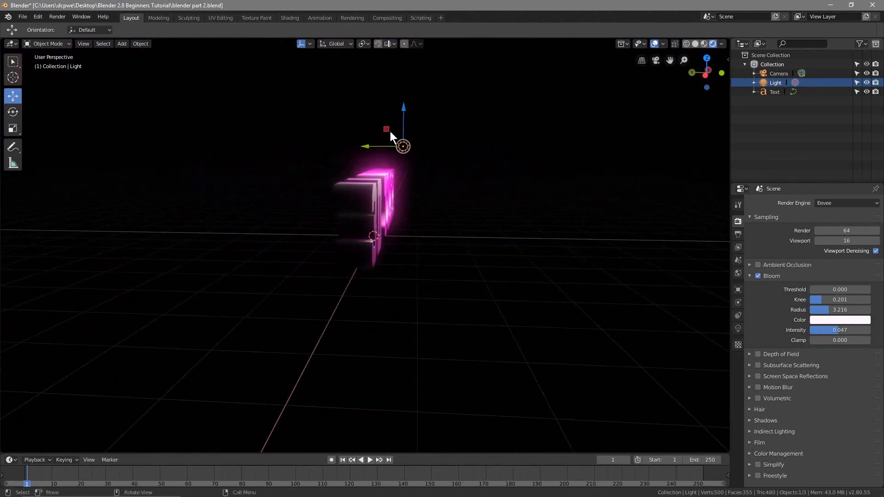
middle_drag(432, 192, 570, 209)
middle_drag(417, 210, 267, 207)
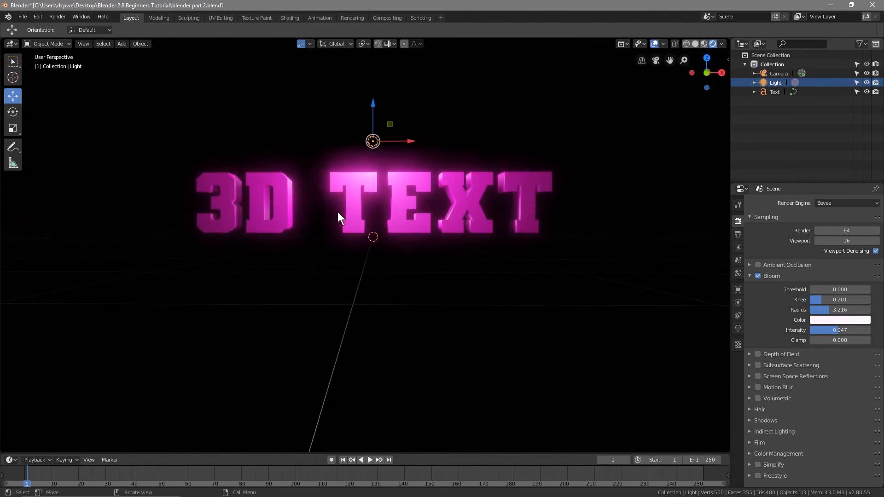
middle_drag(338, 211, 335, 236)
drag(375, 113, 405, 138)
middle_drag(381, 315, 380, 281)
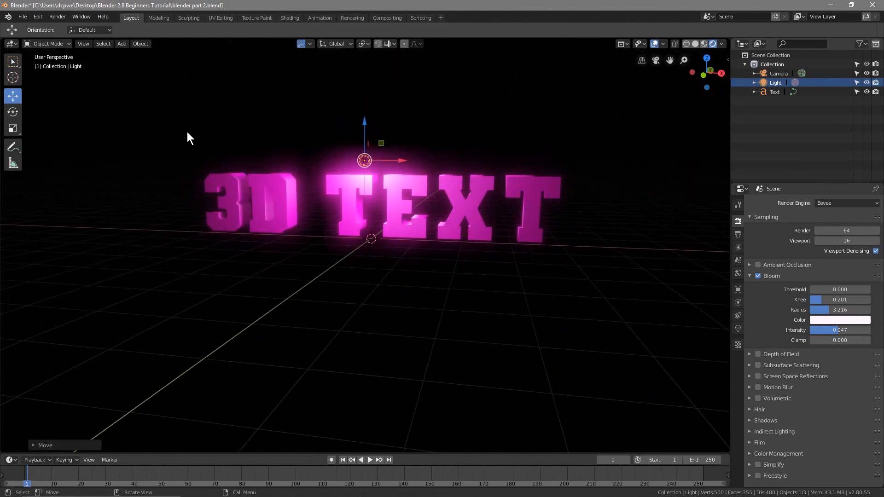
middle_drag(315, 305, 353, 307)
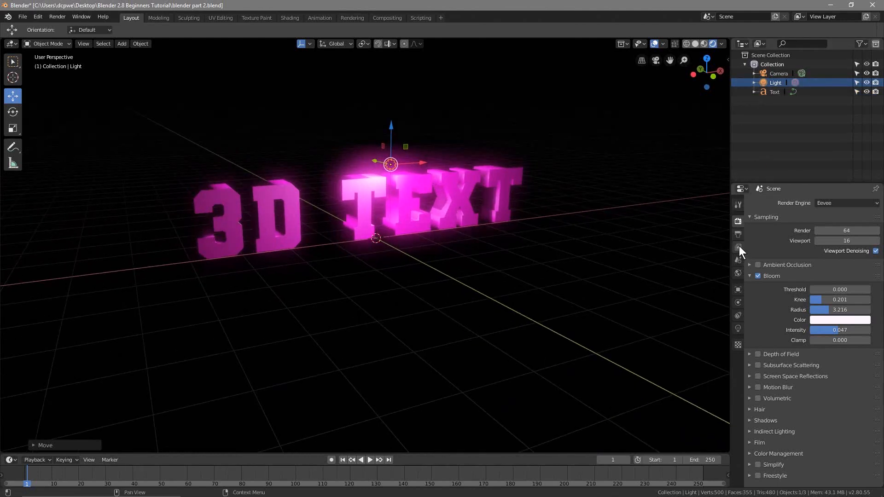
Try a white world background behind the glowing text, and return the background color to black.
click(738, 272)
click(844, 264)
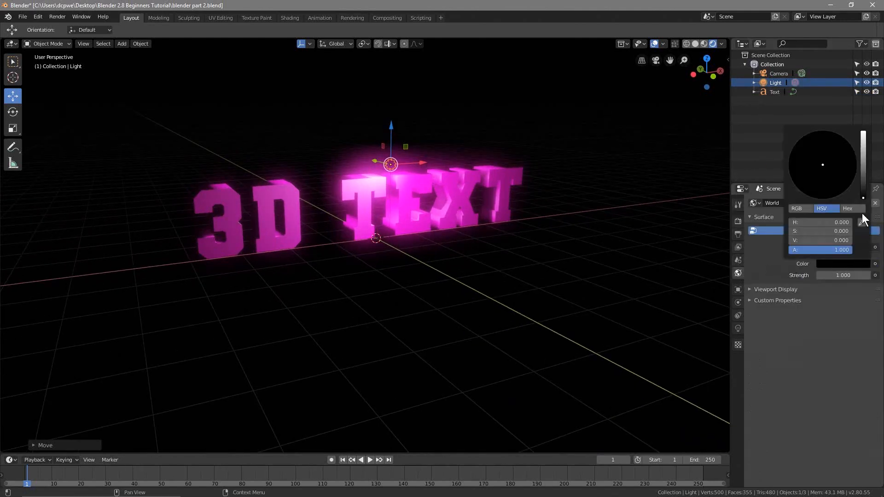
drag(863, 202, 863, 137)
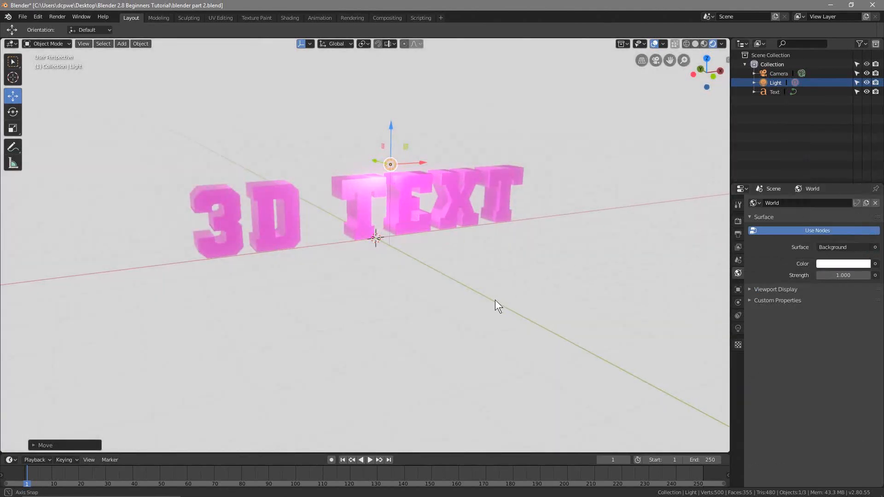
mouse_move(495, 299)
middle_down()
mouse_move(421, 280)
mouse_move(481, 267)
mouse_move(501, 285)
mouse_move(450, 300)
mouse_move(481, 298)
mouse_move(449, 286)
mouse_move(488, 296)
middle_up()
click(854, 266)
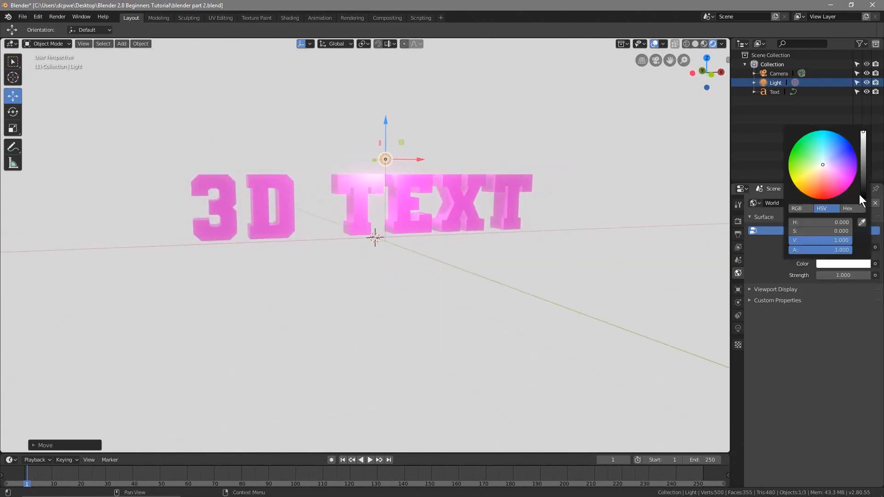
mouse_move(834, 163)
mouse_down()
mouse_move(843, 138)
mouse_move(791, 179)
mouse_move(854, 179)
mouse_move(808, 197)
mouse_move(830, 166)
mouse_move(823, 165)
mouse_up()
drag(866, 144, 865, 199)
middle_drag(383, 263, 344, 267)
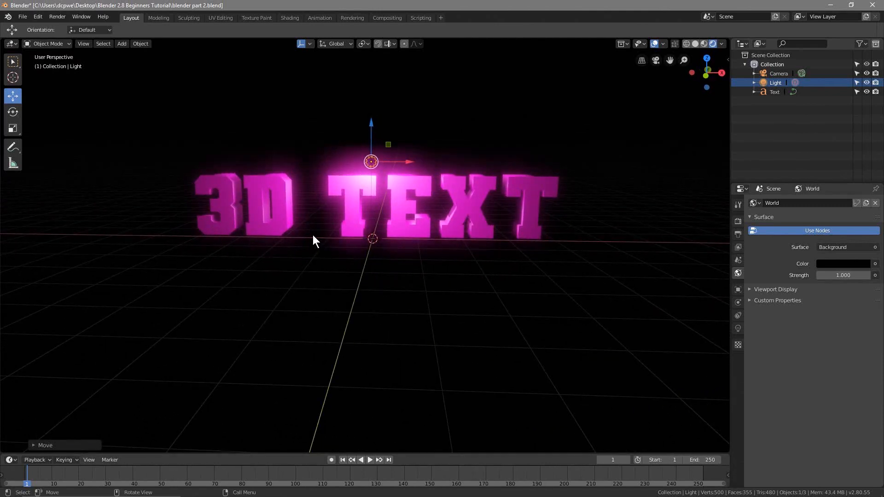
Bevel the 3D text with a depth of 0.04 m and inspect the rounded edges of the letter D up close.
scroll(300, 226, up, 5)
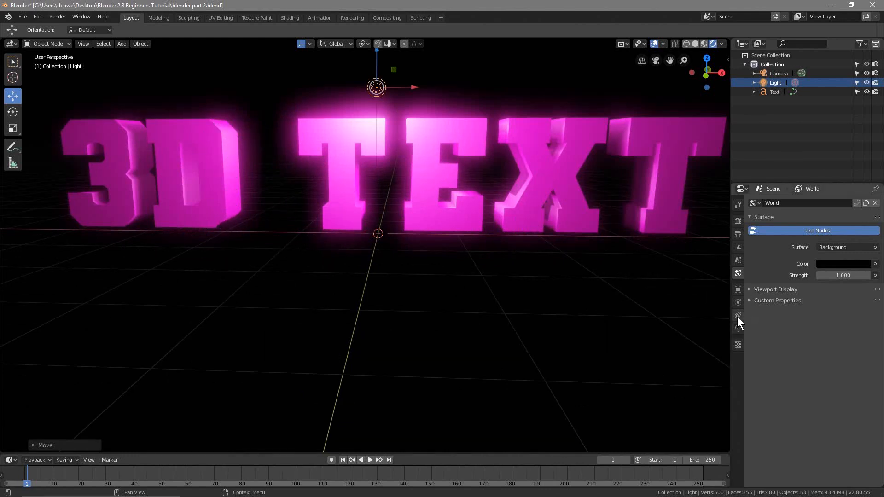
click(561, 153)
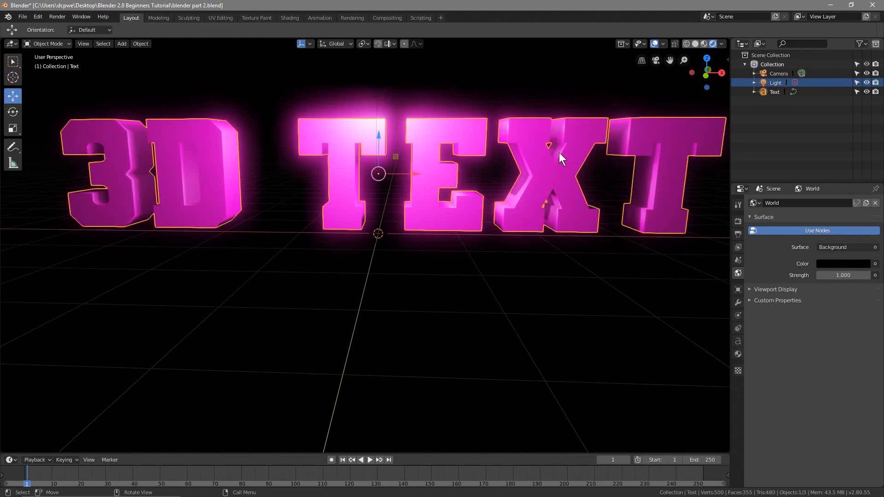
click(738, 341)
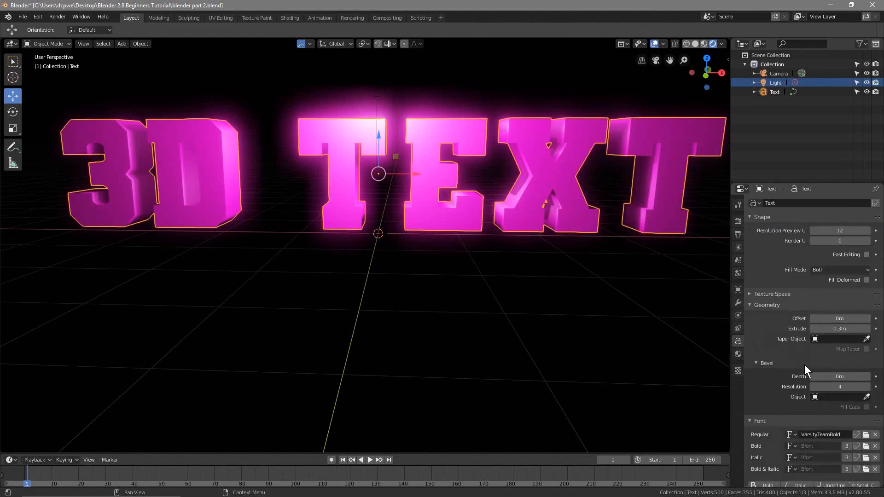
scroll(805, 365, down, 3)
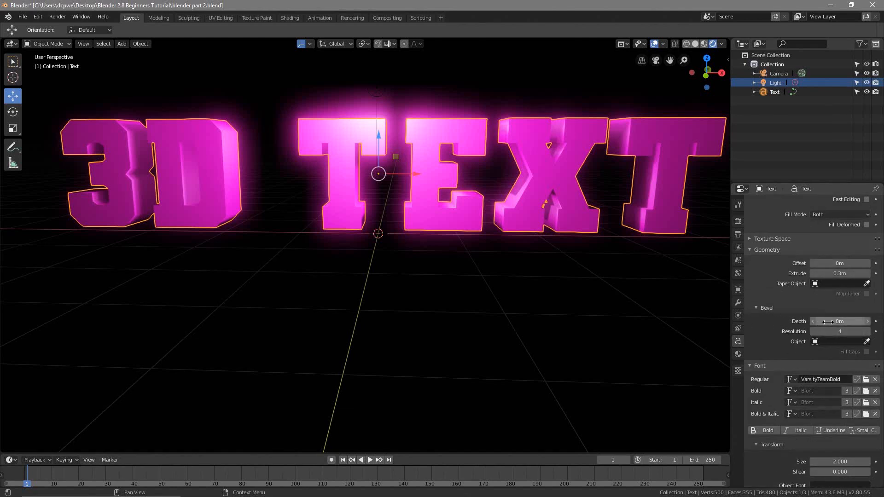
click(868, 322)
click(869, 322)
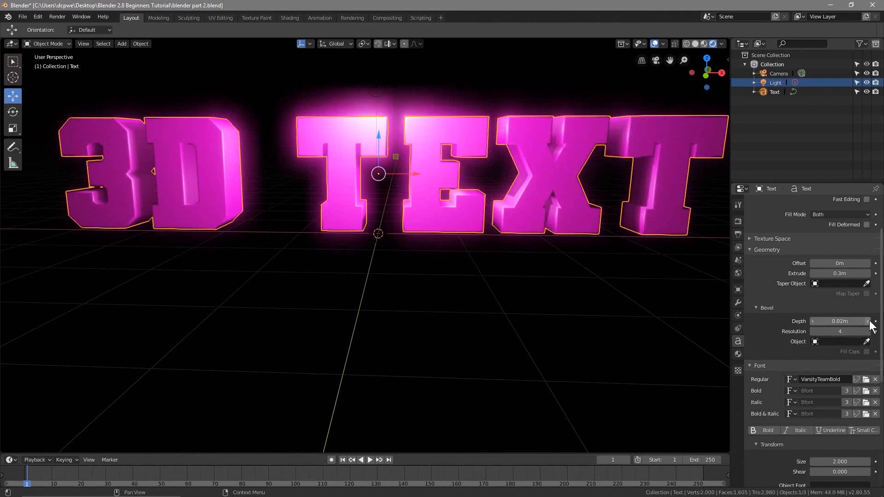
click(868, 322)
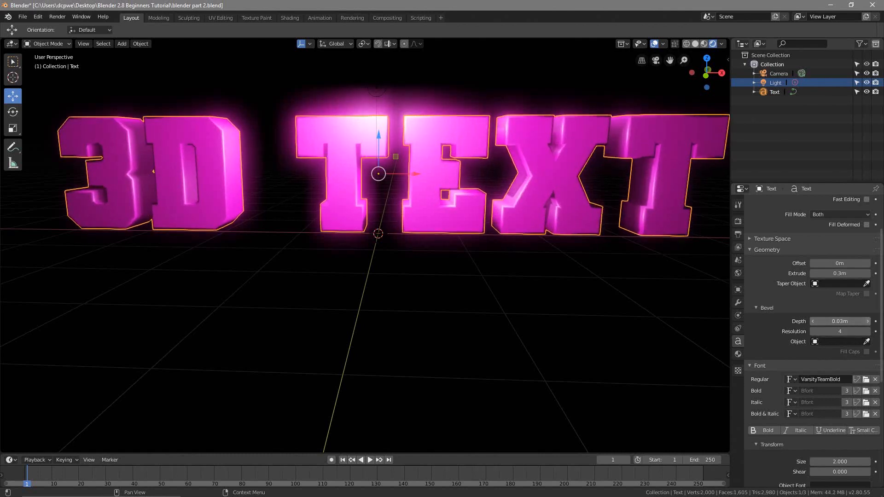
click(868, 322)
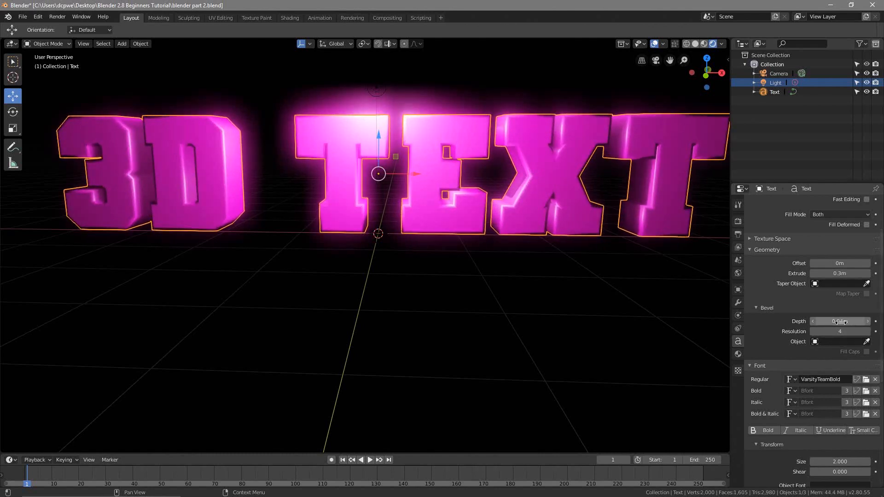
scroll(181, 151, up, 6)
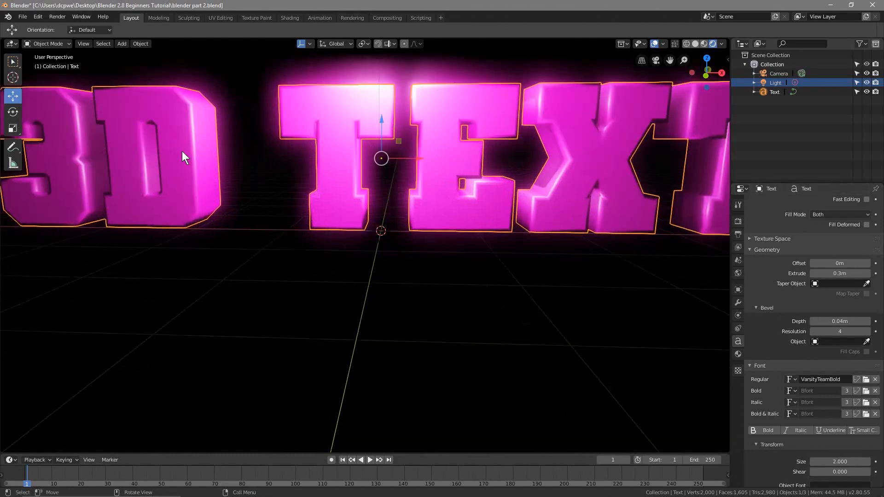
scroll(502, 281, down, 5)
scroll(385, 215, up, 7)
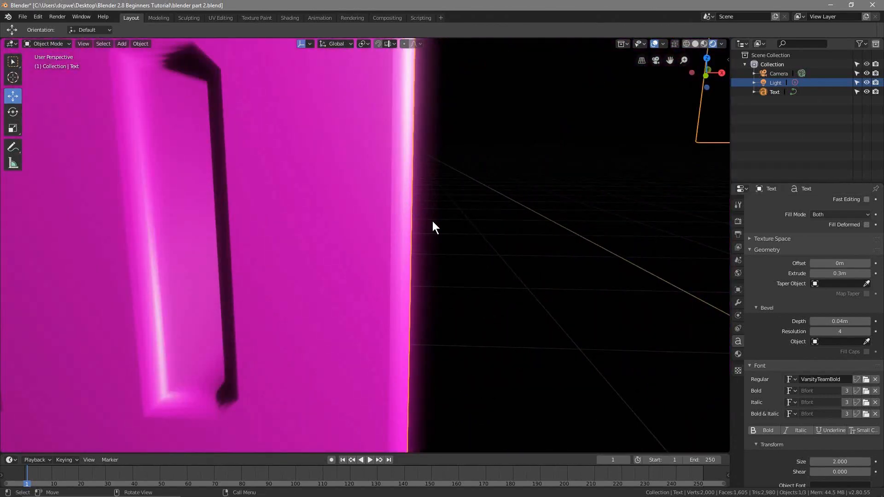
middle_drag(432, 222, 416, 269)
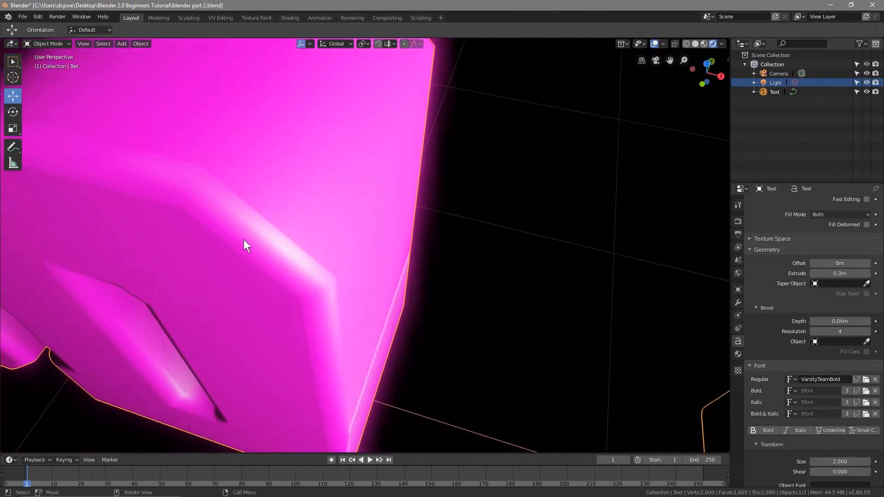
Try bevel depths for the 3D text from 0 m up to 0.12 m.
click(812, 321)
click(812, 321)
click(812, 320)
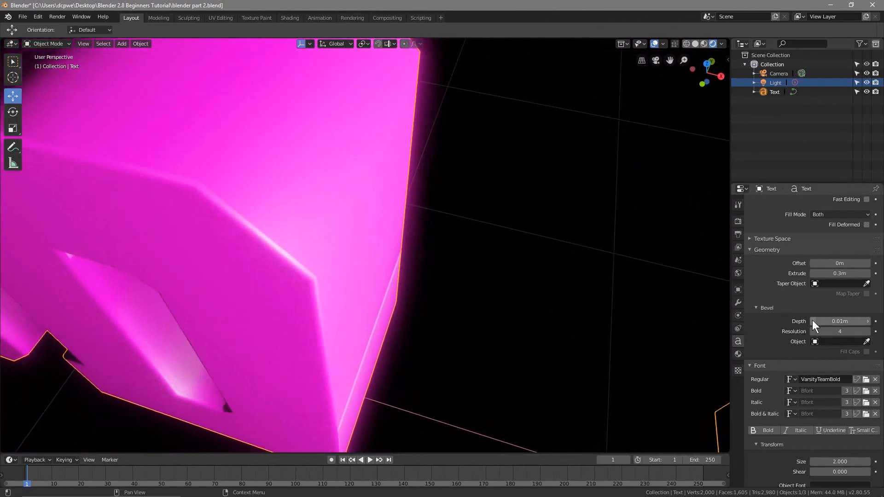
click(812, 321)
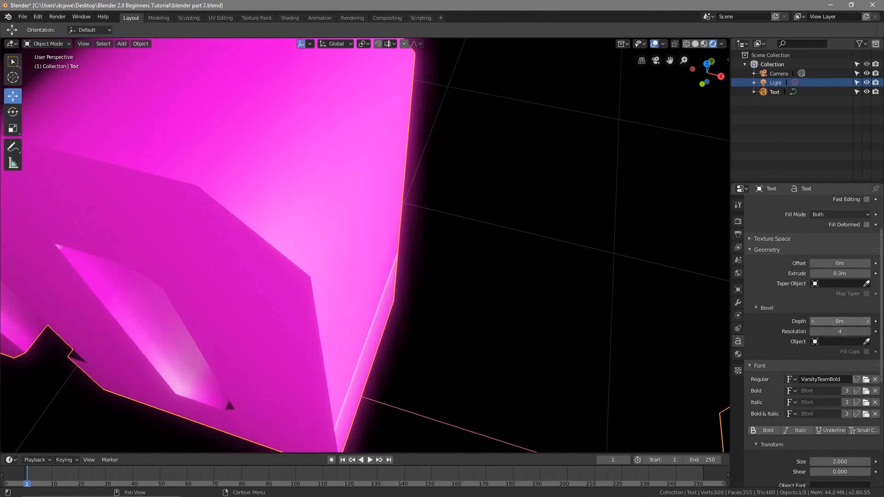
click(868, 321)
click(868, 321)
click(868, 322)
click(868, 322)
click(868, 322)
click(867, 321)
click(868, 321)
click(868, 321)
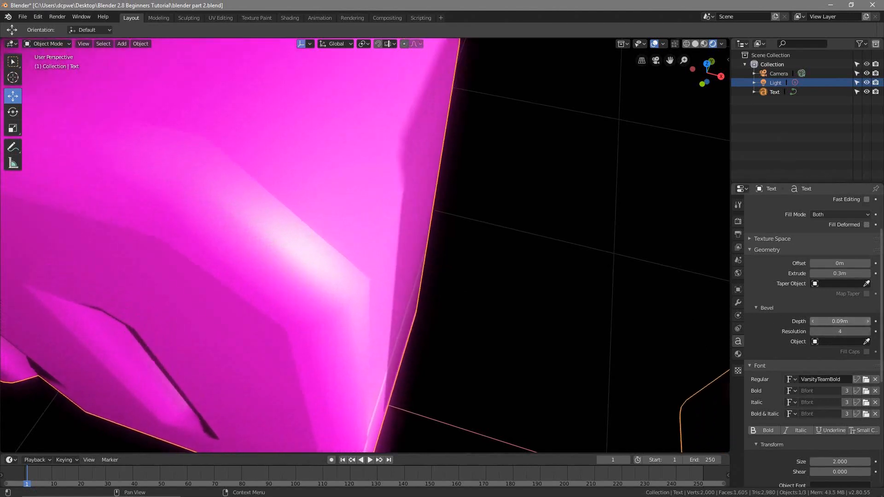
click(868, 321)
click(868, 321)
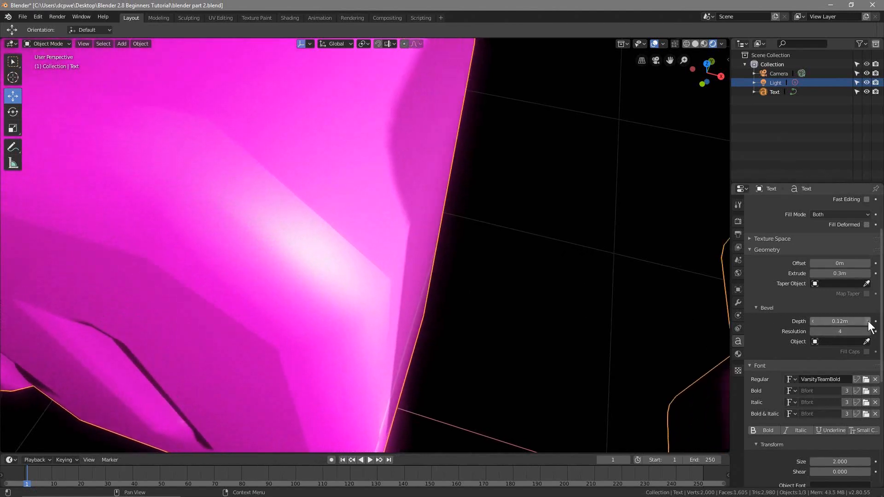
Set the text's bevel depth to 0.02 m and inspect the beveled edges of the letters up close and from the front.
click(812, 321)
click(811, 321)
click(812, 321)
click(812, 321)
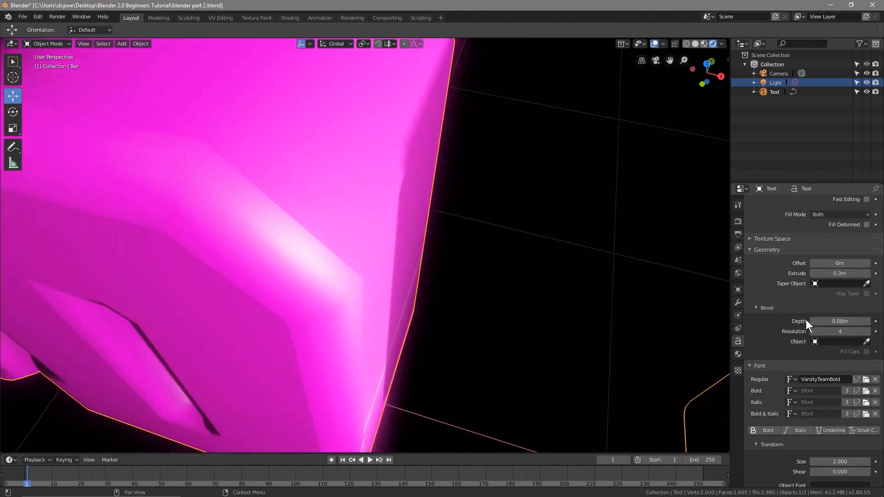
click(811, 322)
click(811, 321)
click(811, 322)
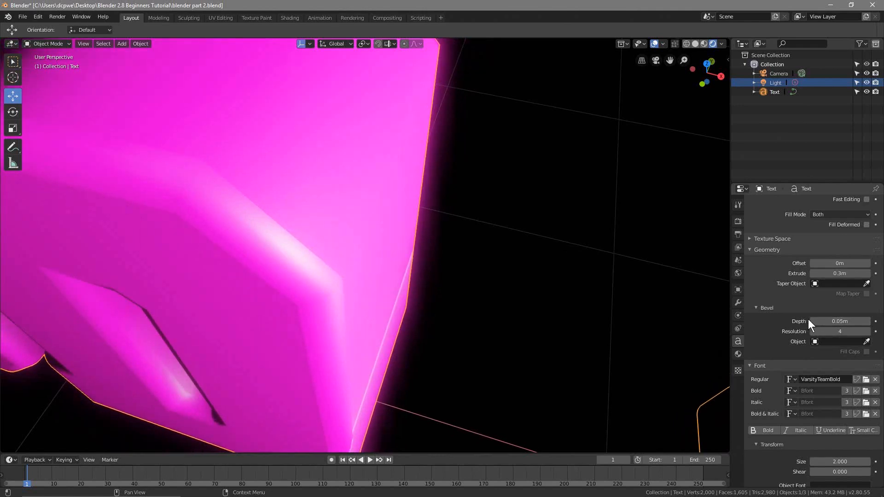
click(811, 321)
click(811, 321)
click(811, 321)
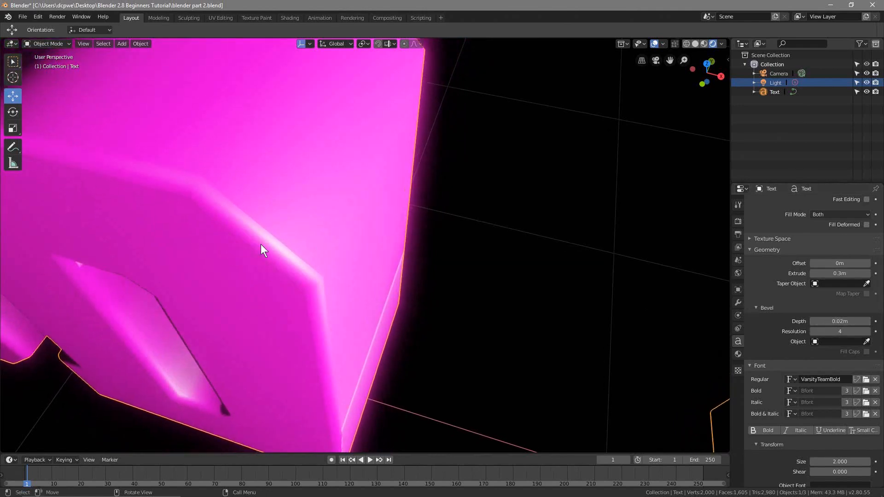
middle_drag(394, 269, 474, 287)
scroll(474, 286, down, 4)
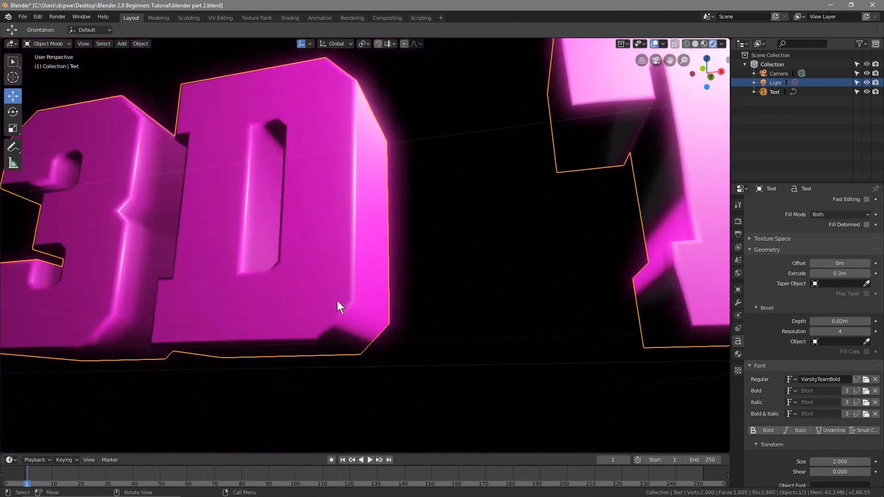
middle_drag(337, 300, 352, 305)
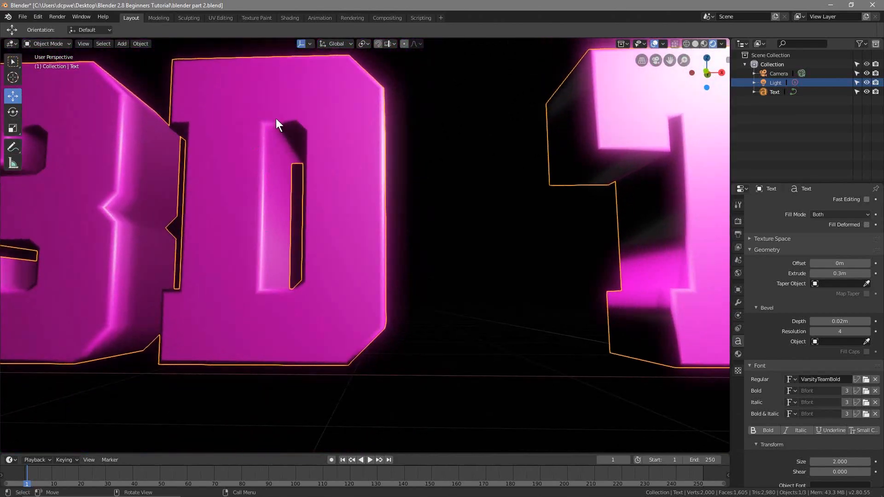
scroll(297, 347, down, 6)
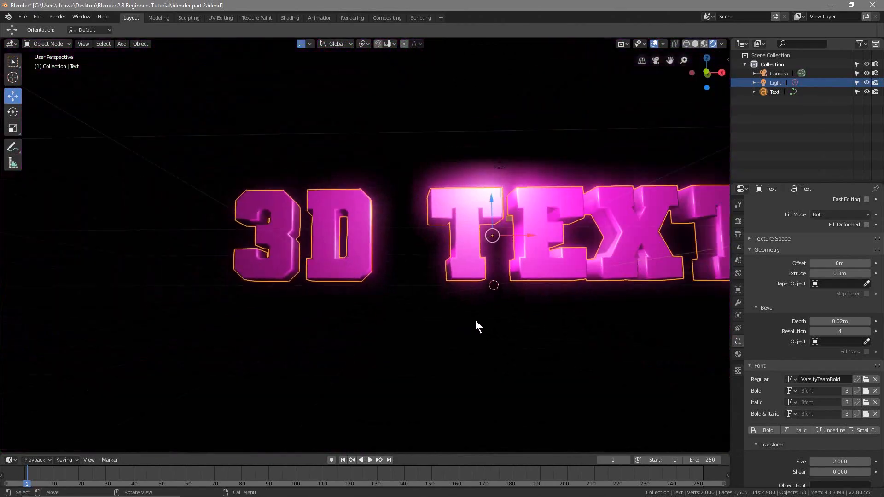
middle_drag(476, 323, 388, 330)
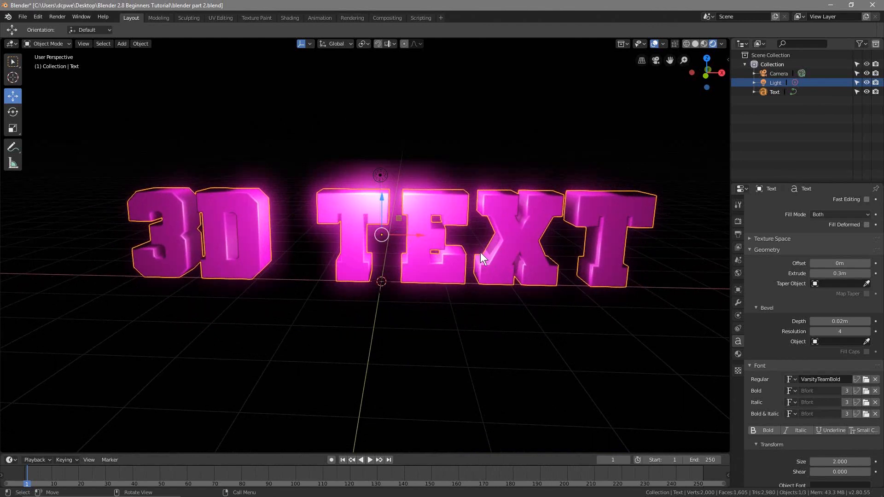
Select the light instead of the text and raise it slightly along the Z axis above the letters.
mouse_move(382, 200)
mouse_down()
mouse_move(381, 193)
mouse_move(376, 206)
mouse_up()
key(ctrl+z)
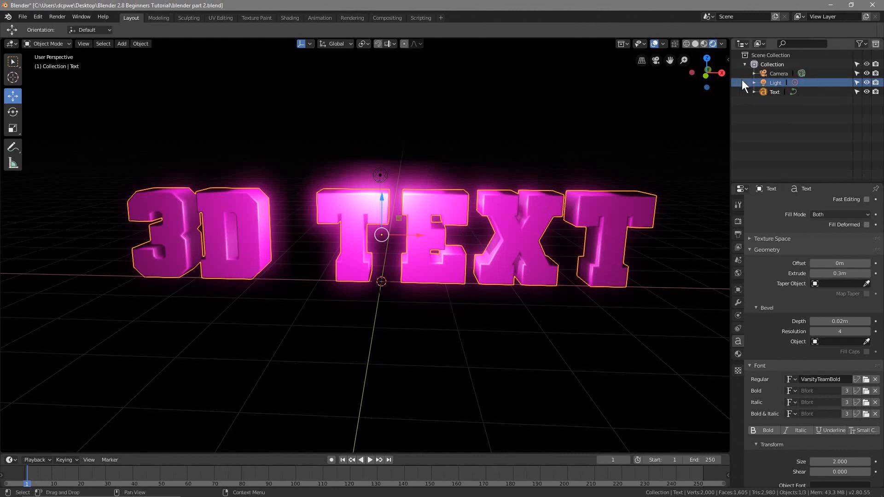
click(771, 83)
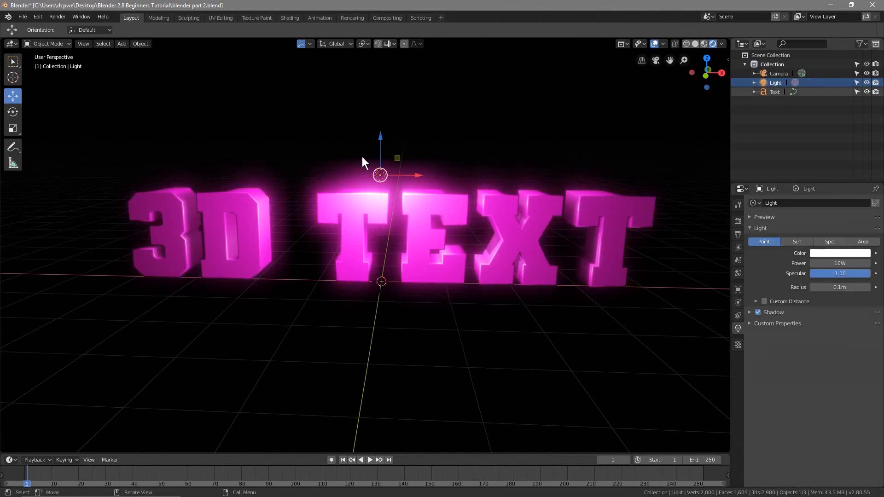
mouse_move(380, 151)
mouse_down()
mouse_move(381, 134)
mouse_move(380, 146)
mouse_up()
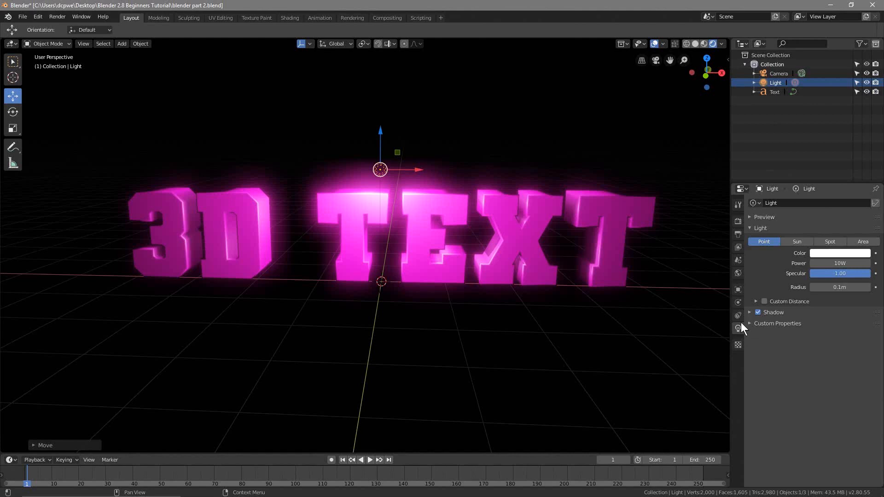
Try light power values of 0 W and 100 W on the text, and return the power to 10 W.
drag(836, 262, 810, 262)
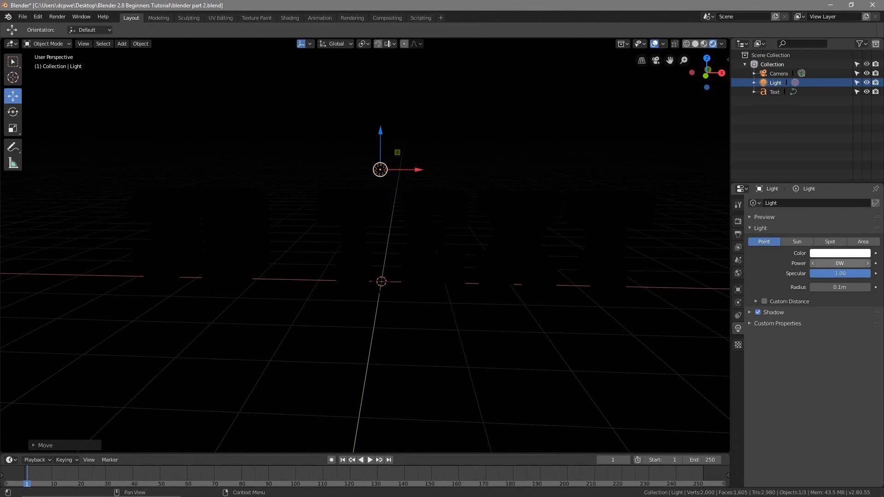
drag(840, 263, 868, 262)
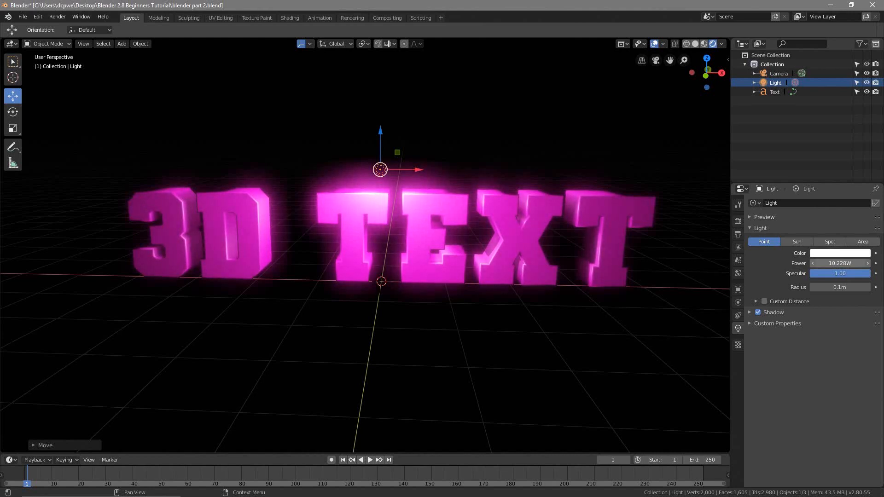
click(843, 263)
text(100)
key(Return)
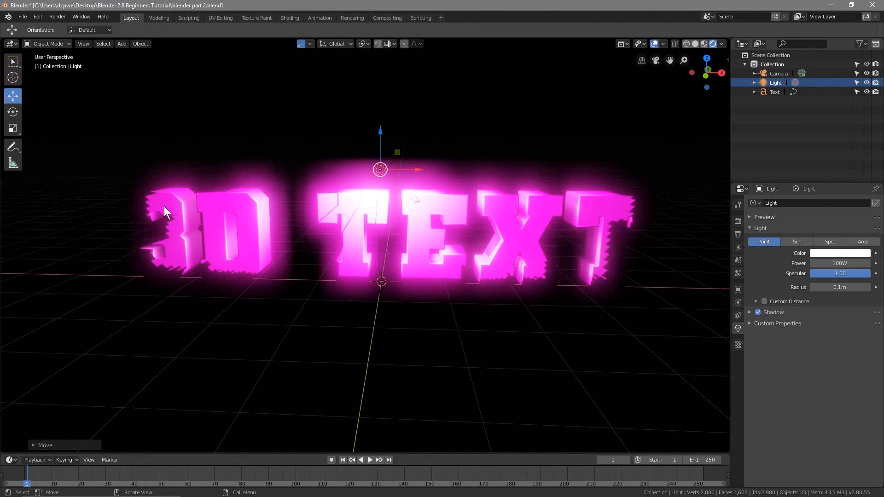
middle_drag(162, 275, 374, 322)
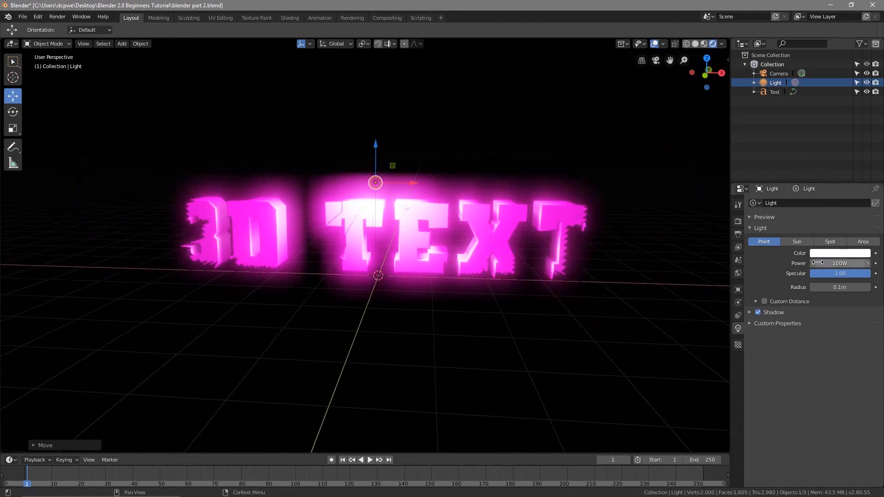
click(862, 266)
text(10)
key(Return)
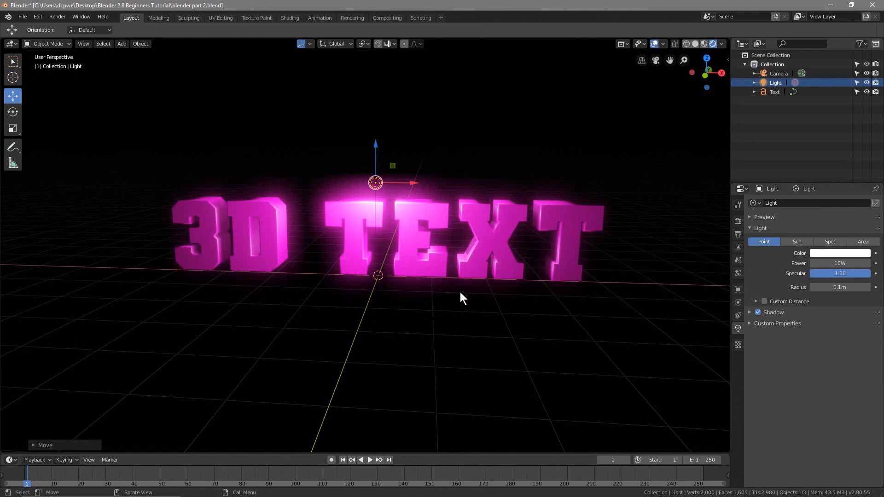
Compare the text with the light's Shadow option off and on, and leave Shadow enabled.
click(757, 312)
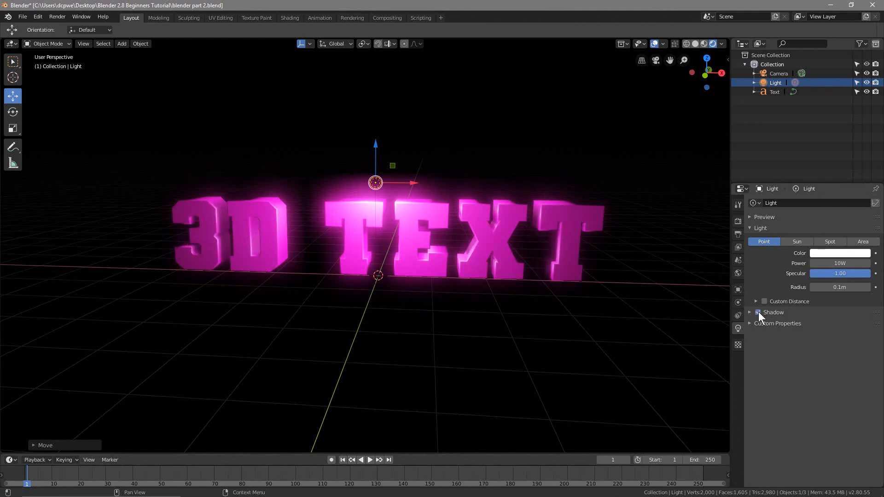
click(758, 312)
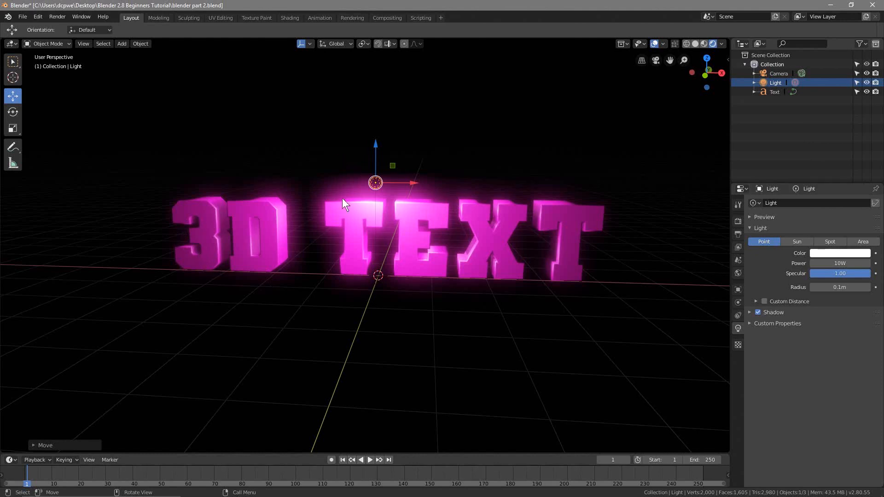
click(758, 312)
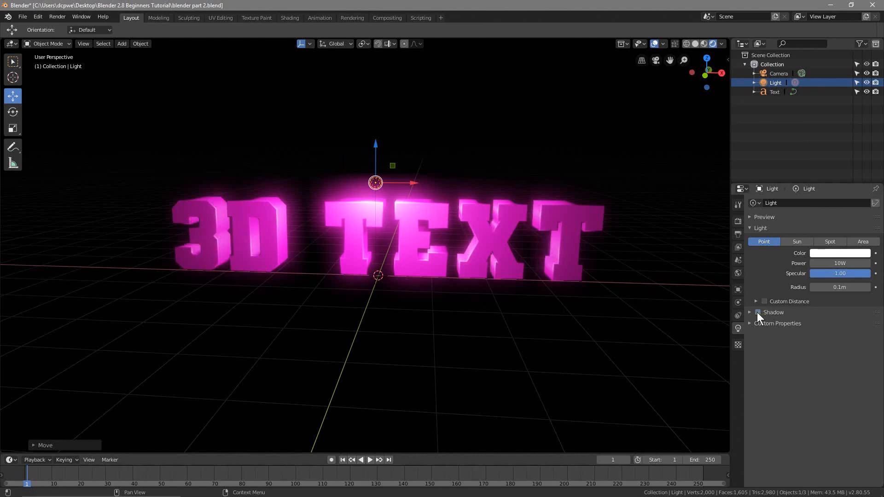
click(758, 312)
click(758, 312)
click(758, 312)
click(758, 312)
click(757, 312)
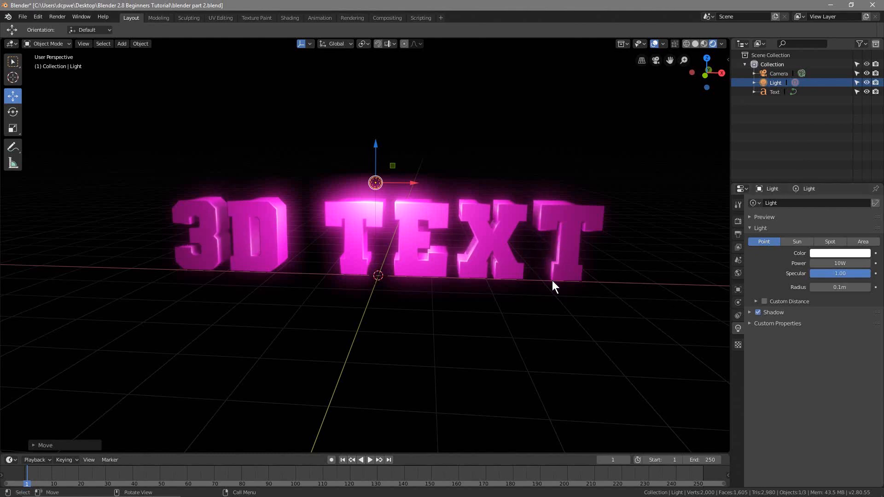
Try moving the light along the X axis past the last letter of the text, and undo the move.
middle_drag(377, 281, 425, 299)
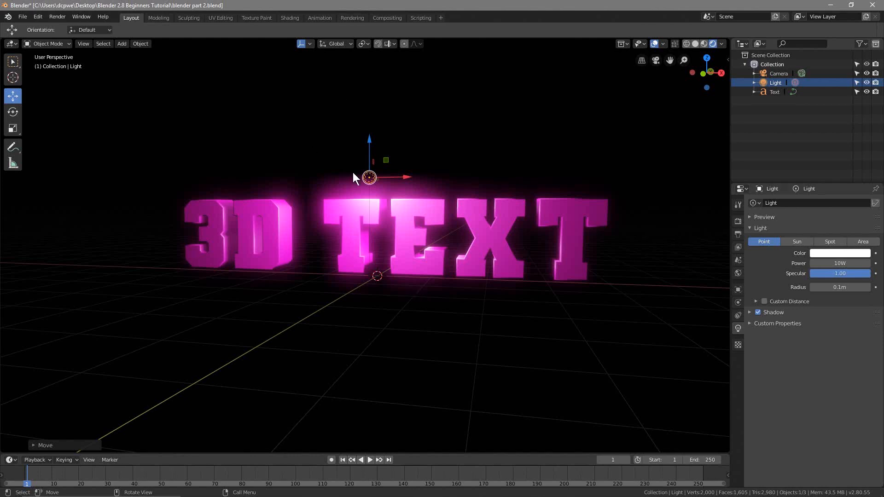
middle_drag(251, 288, 158, 242)
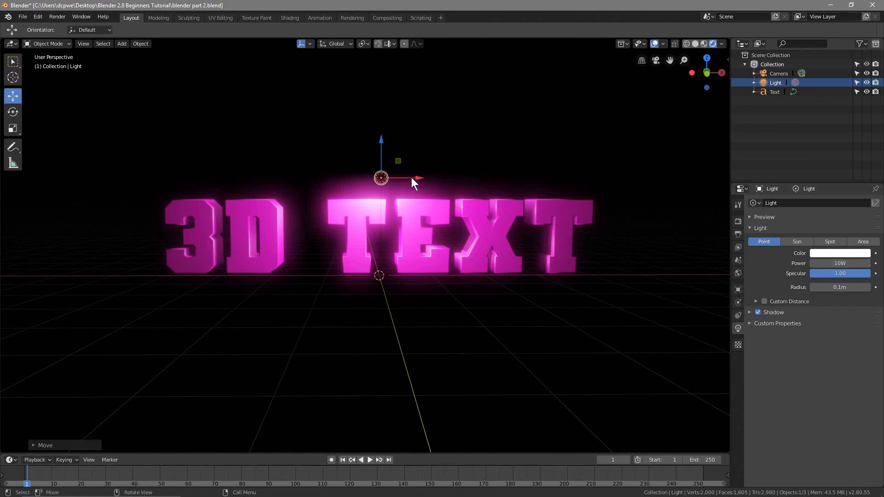
drag(410, 178, 647, 192)
key(ctrl+z)
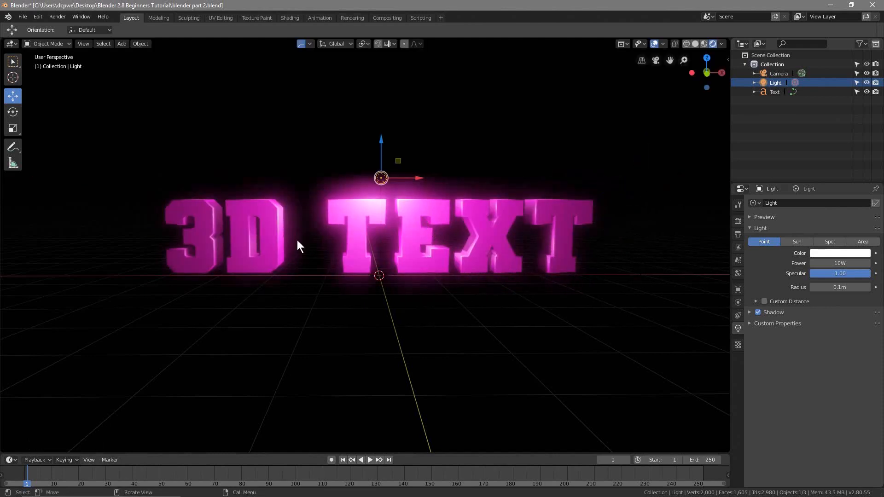
Save the current blend file.
click(19, 16)
click(76, 87)
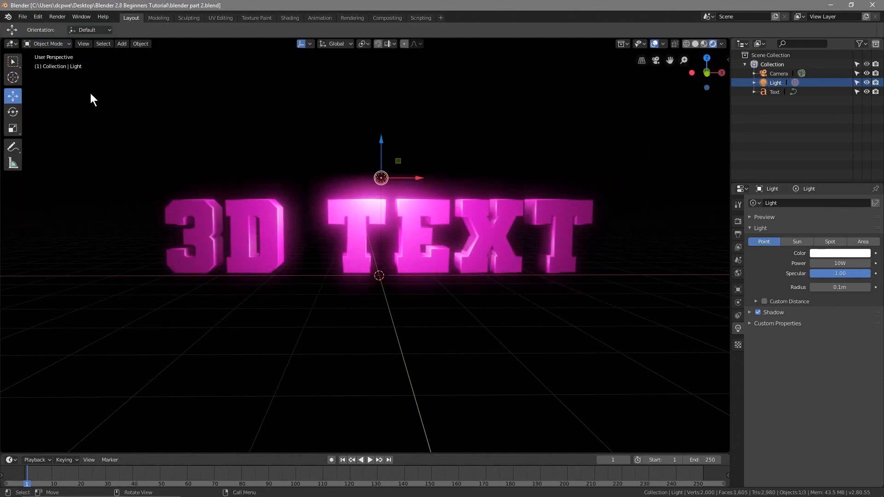
Examine the glowing text from several angles, through the camera and in the front orthographic view.
mouse_move(302, 315)
middle_down()
mouse_move(488, 313)
mouse_move(275, 314)
mouse_move(291, 318)
middle_up()
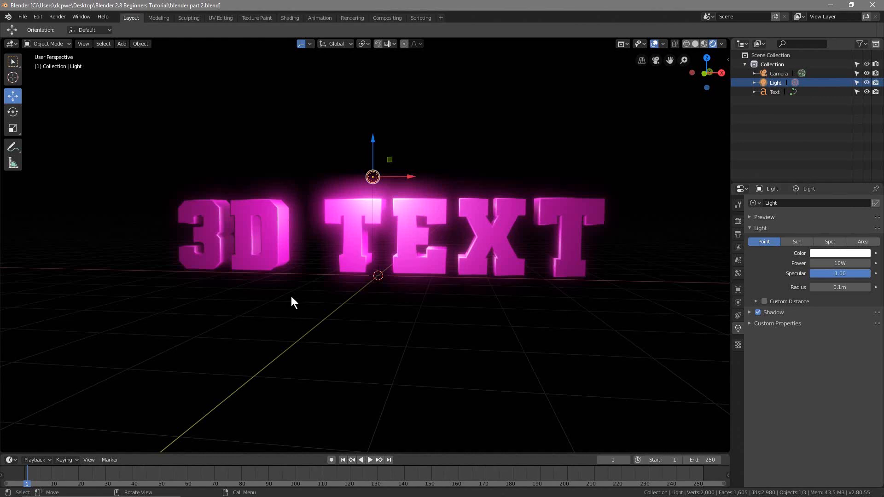
middle_drag(333, 314, 352, 308)
scroll(371, 286, up, 5)
scroll(368, 280, down, 6)
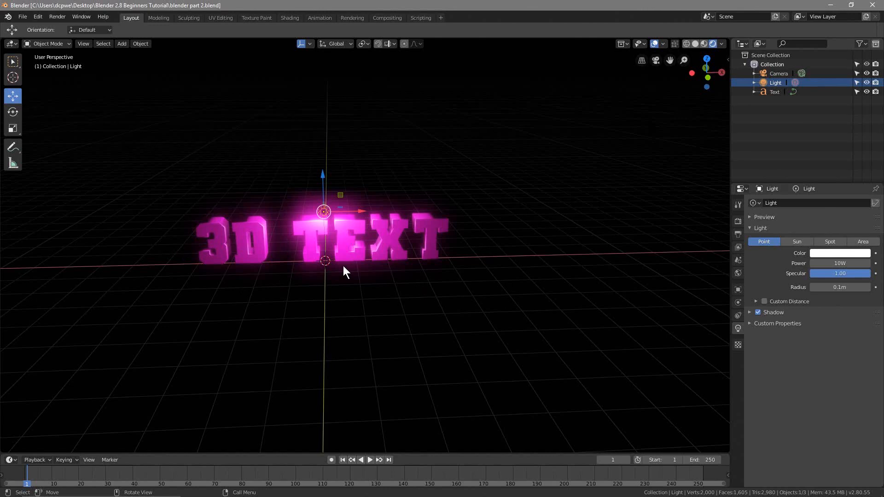
middle_drag(357, 258, 363, 289)
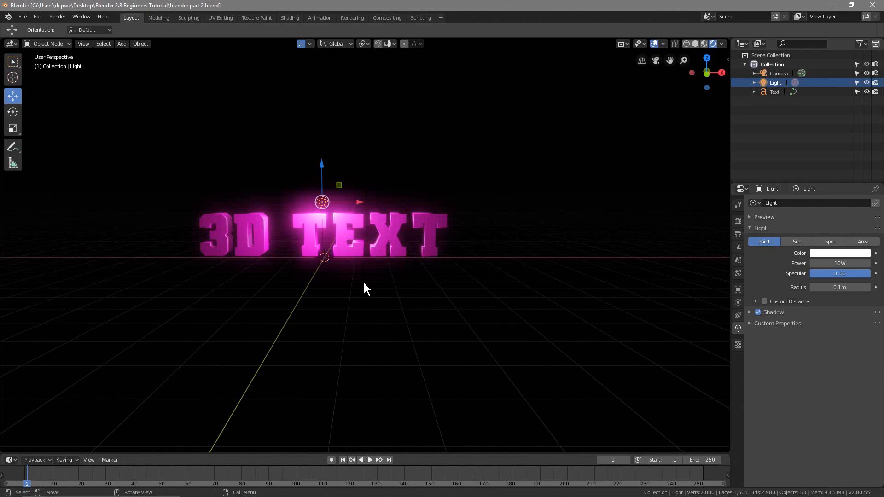
key(KP_0)
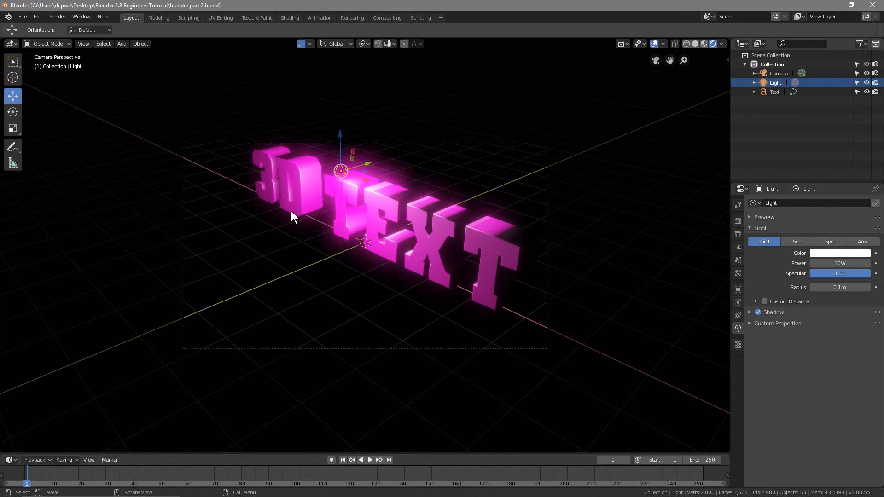
key(KP_1)
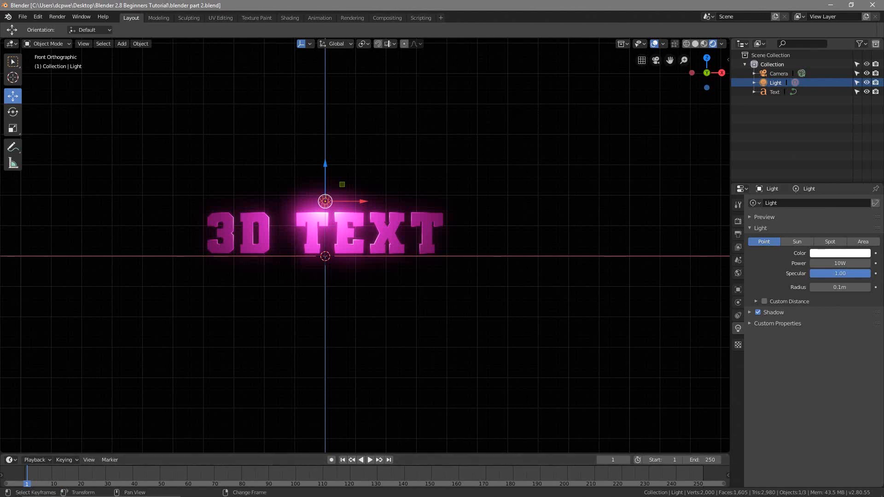
Switch to the Photos app to look at the UK keyboard picture, and return to Blender.
click(680, 489)
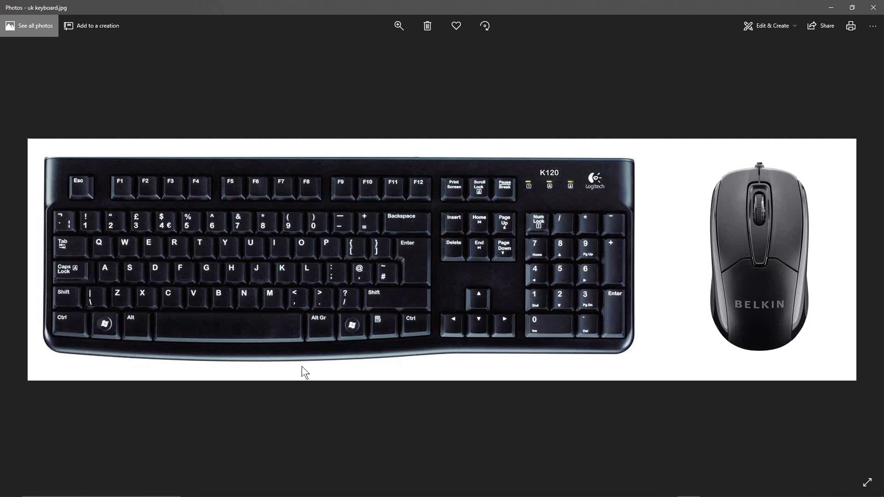
click(830, 5)
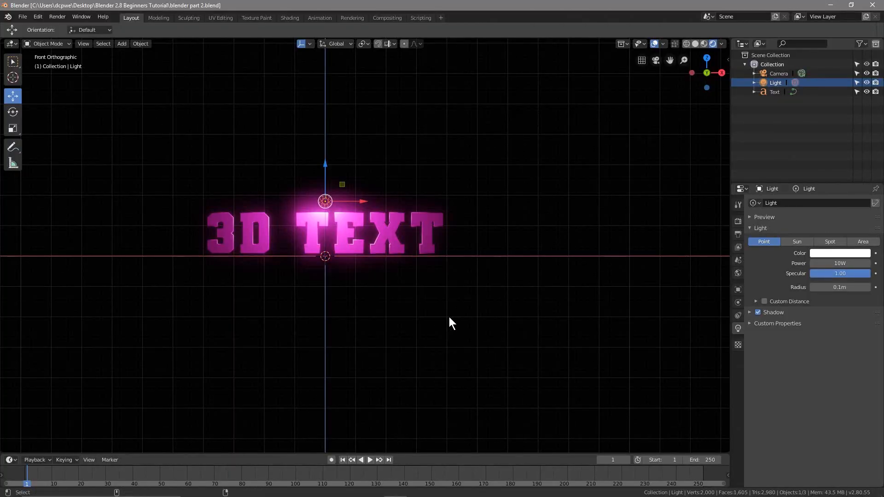
Align the camera to a nearly frontal perspective view of the 3D text.
key(KP_0)
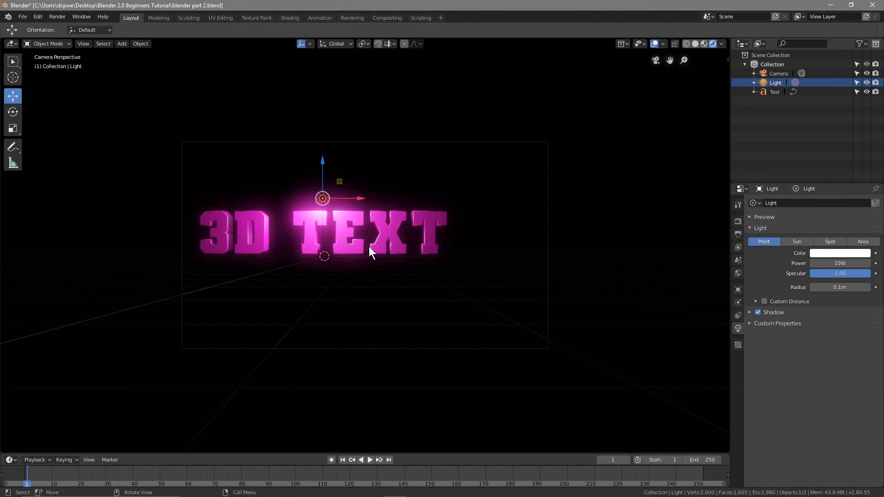
Check the keyboard picture in the Photos app, and return to Blender to move the camera so the 3D text is centred in frame.
click(778, 73)
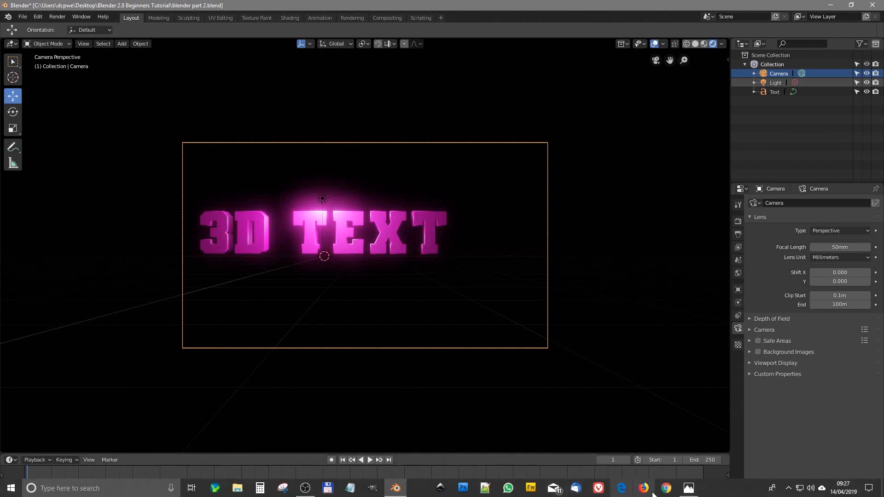
click(689, 489)
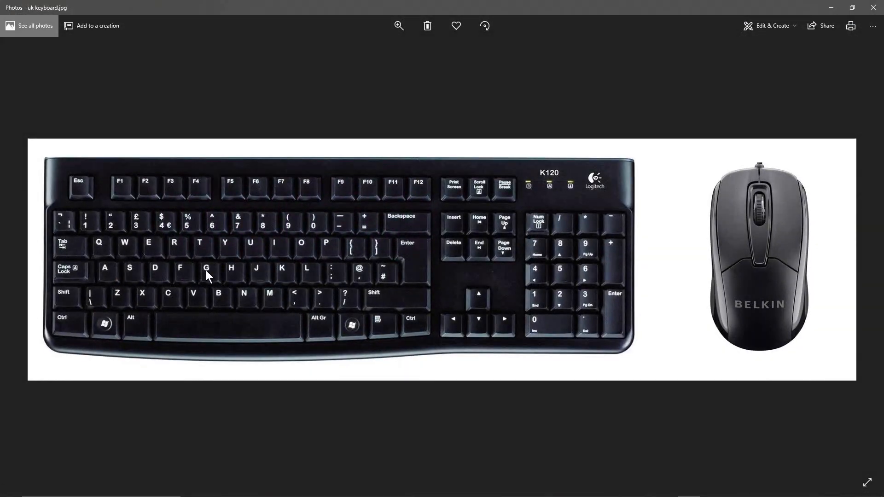
click(831, 7)
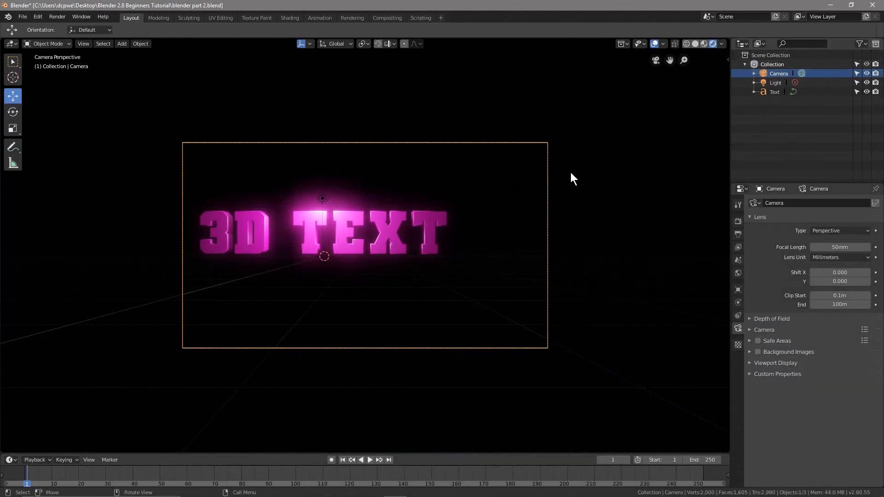
key(g)
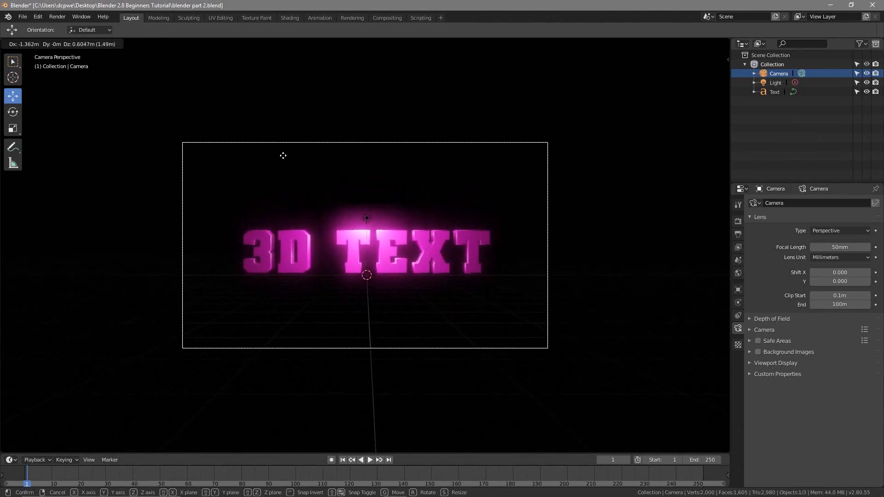
click(290, 177)
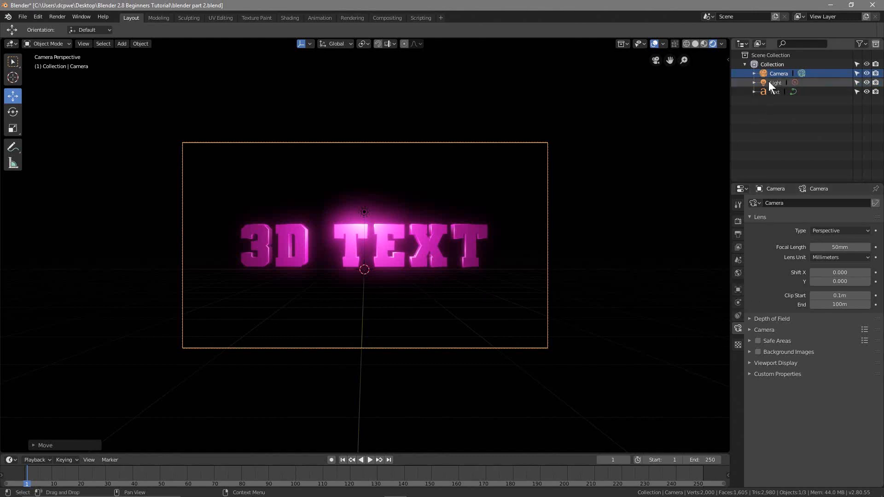
Set the camera's X location to 0 m and bring it closer to the text, at a Y location of about -15.3 m.
click(737, 290)
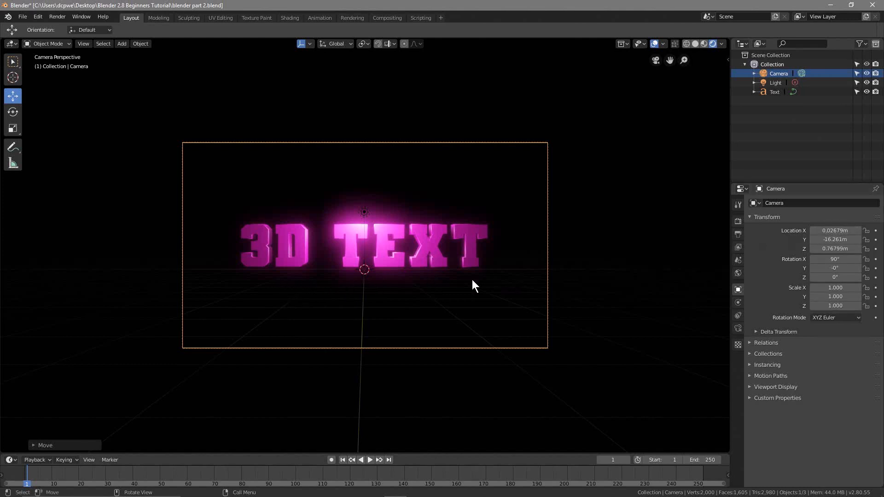
click(847, 231)
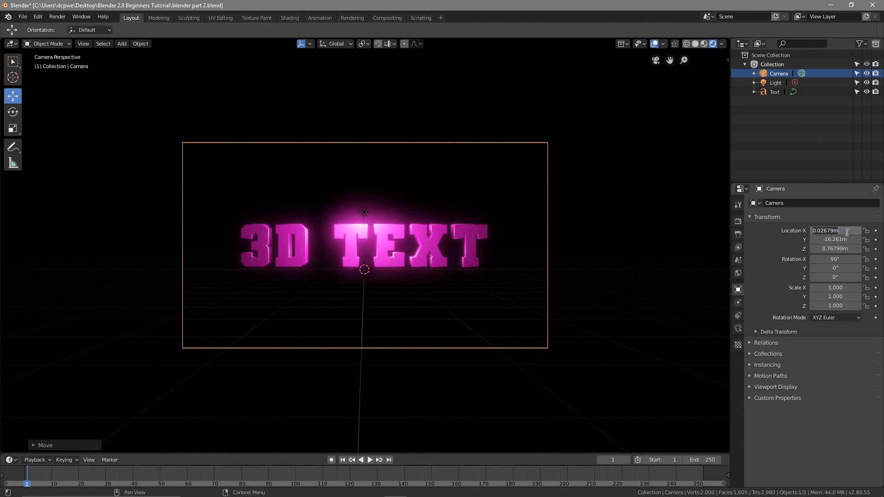
text(0m)
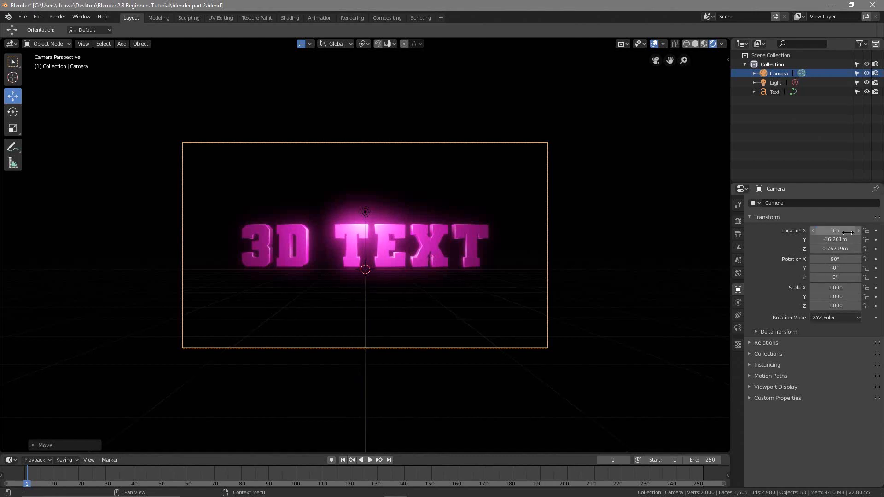
key(Return)
mouse_move(836, 240)
mouse_down()
mouse_move(866, 239)
mouse_move(815, 239)
mouse_move(877, 240)
mouse_move(815, 239)
mouse_move(848, 239)
mouse_move(829, 240)
mouse_move(836, 239)
mouse_up()
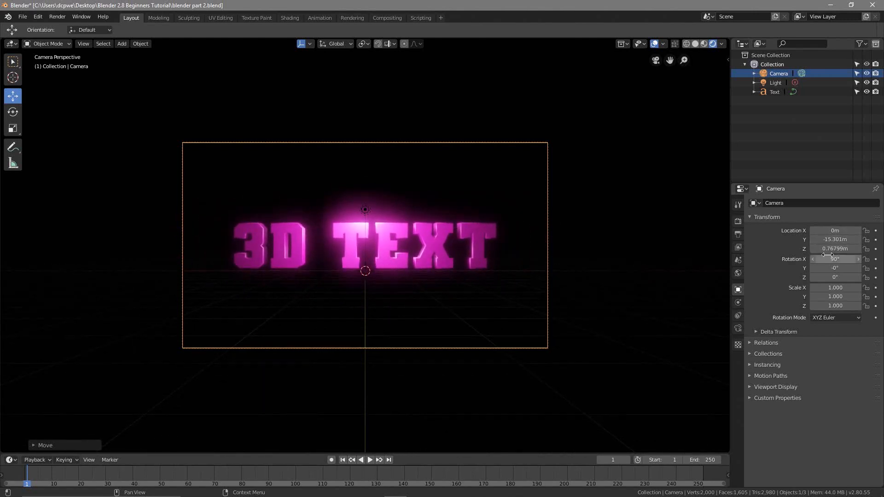
Try small changes to the camera's height and tilt, and set its Z location to 0 m and X rotation to 90°.
mouse_move(835, 249)
mouse_down()
mouse_move(846, 248)
mouse_move(827, 249)
mouse_move(850, 248)
mouse_move(827, 249)
mouse_move(836, 248)
mouse_up()
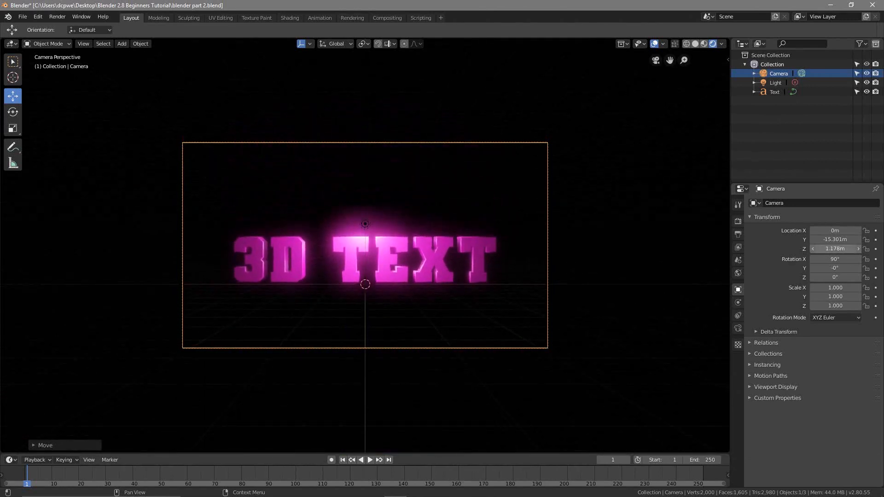
click(835, 249)
text(0)
key(Return)
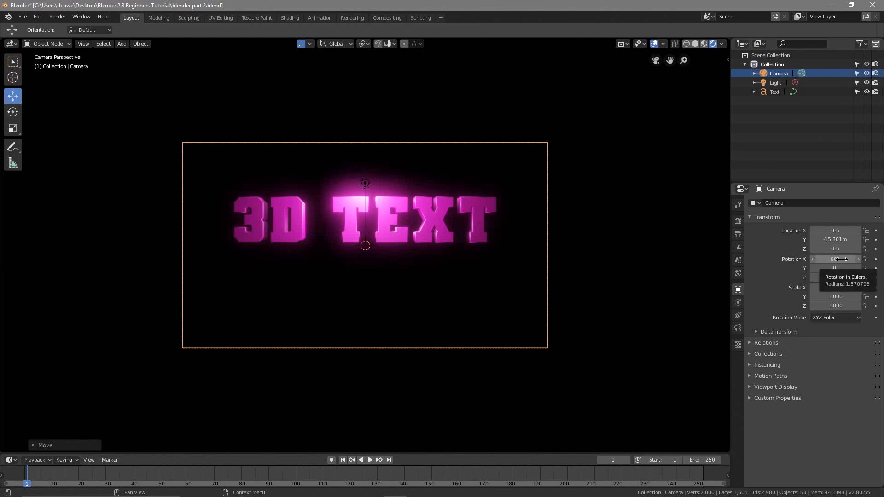
mouse_move(841, 259)
mouse_down()
mouse_move(858, 259)
mouse_move(783, 259)
mouse_move(865, 259)
mouse_move(843, 259)
mouse_up()
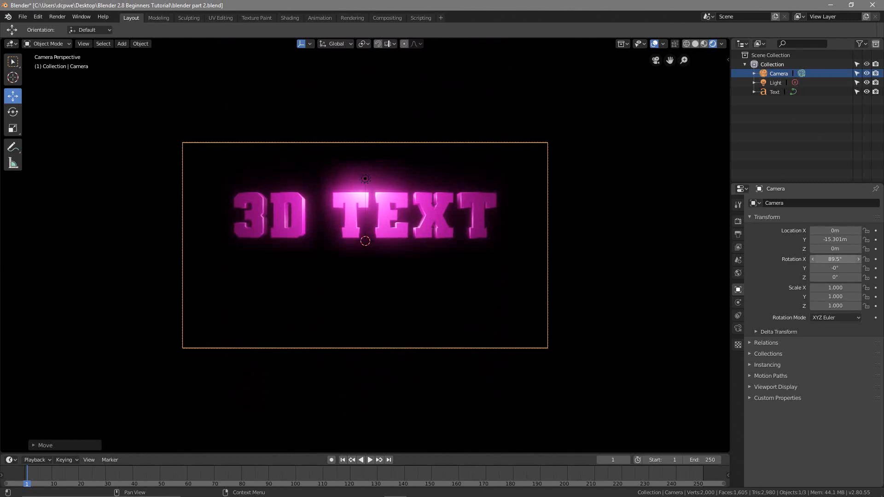
click(844, 260)
text(90)
key(Return)
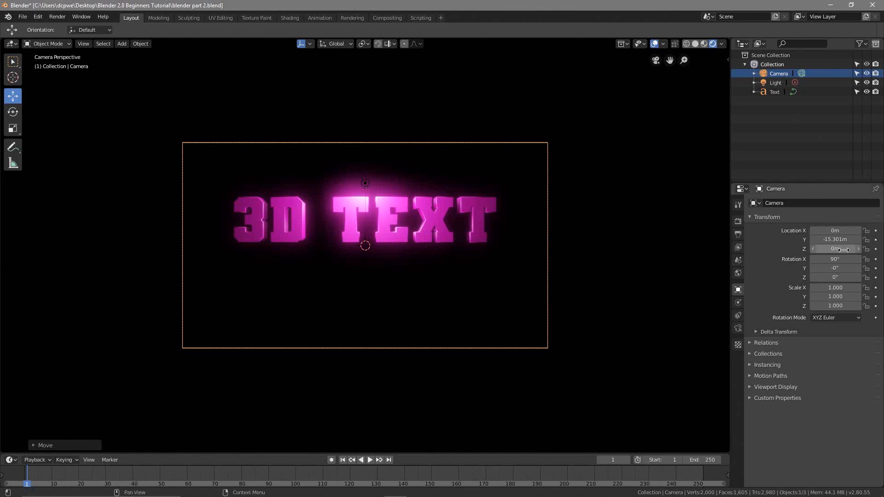
Raise the camera to a Z location of 6.31 m, tilt it to 68° X rotation, and move it to about -13.44 m in Y.
drag(844, 249, 872, 249)
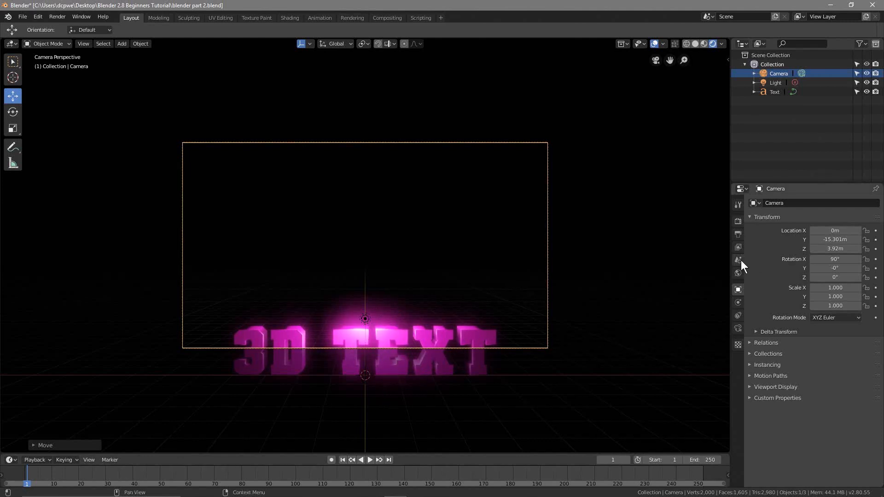
mouse_move(835, 260)
mouse_down()
mouse_move(847, 259)
mouse_move(806, 260)
mouse_move(840, 259)
mouse_move(839, 249)
mouse_move(849, 249)
mouse_up()
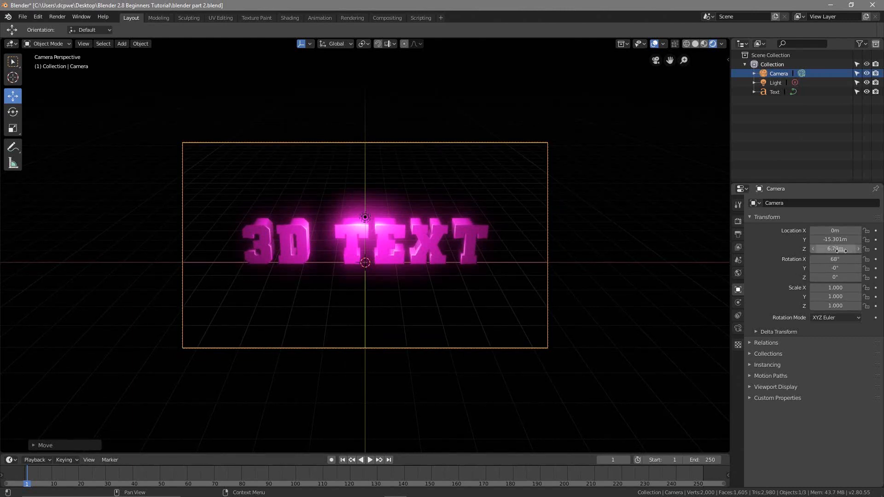
drag(842, 250, 847, 255)
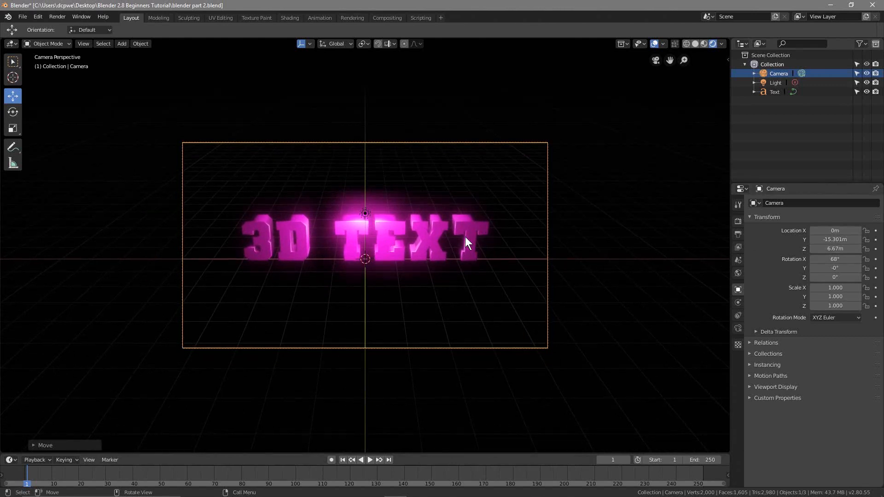
mouse_move(829, 240)
mouse_down()
mouse_move(866, 240)
mouse_move(826, 248)
mouse_up()
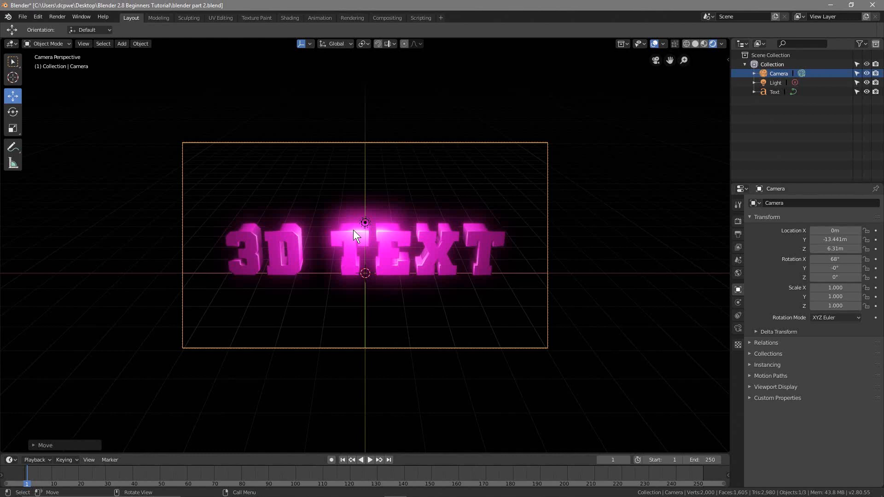
Save the blend file, then render the current frame and close the render window after viewing it.
key(ctrl)
key(ctrl+s)
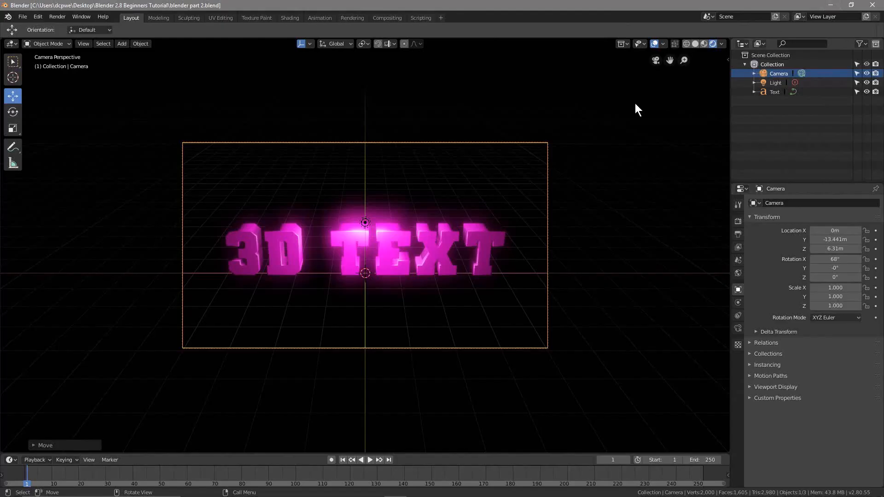
key(F12)
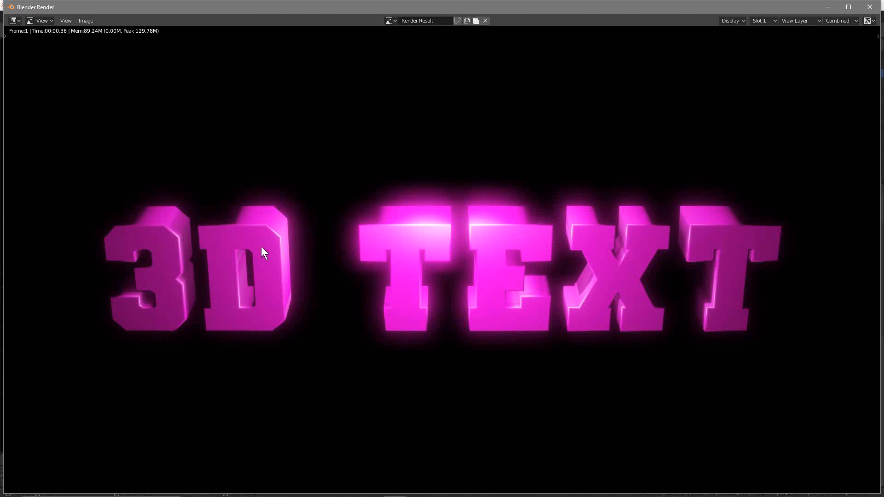
click(869, 7)
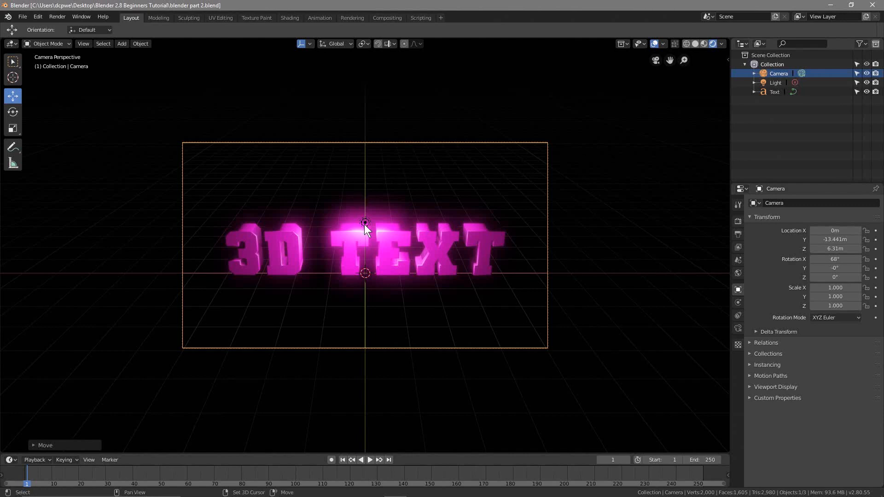
Add a Sun light to the scene and raise it above the text to a Z location of about 8.13 m.
key(shift+a)
mouse_move(329, 330)
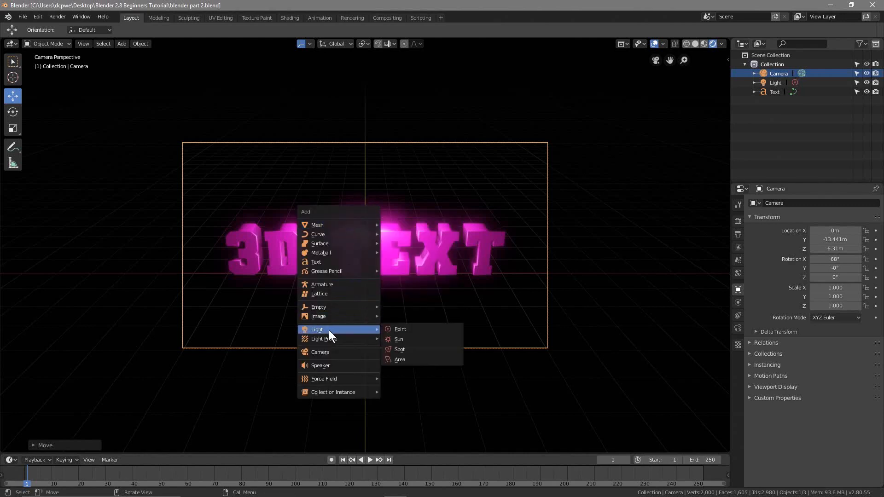
click(398, 337)
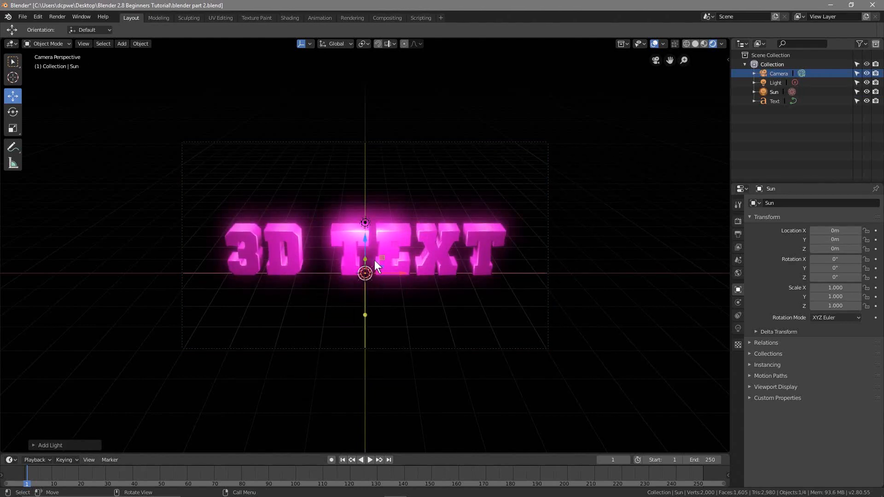
scroll(370, 258, down, 5)
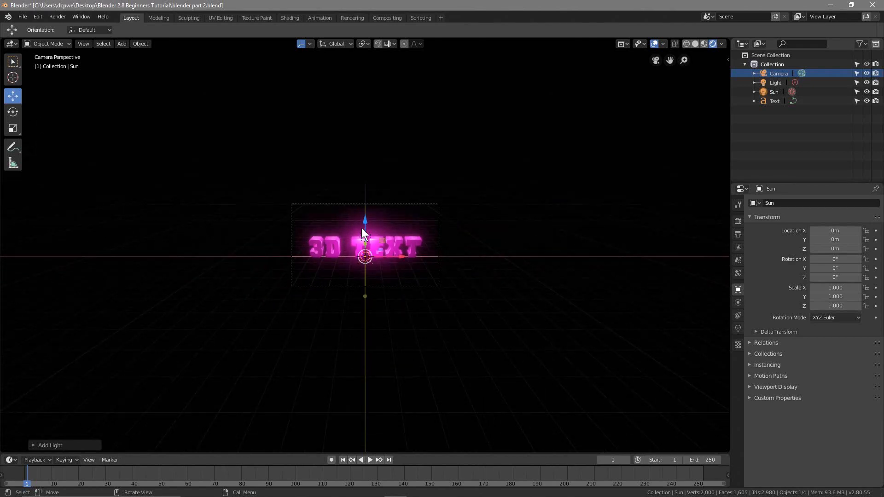
drag(361, 229, 366, 96)
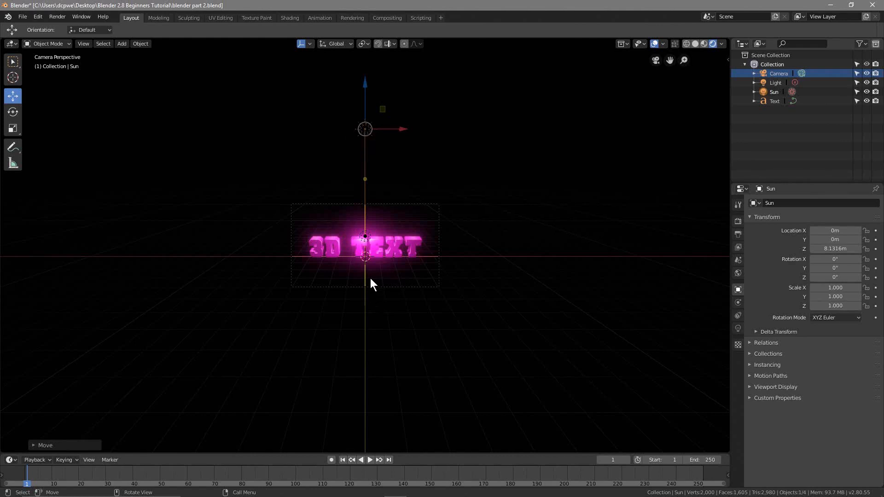
scroll(366, 282, up, 5)
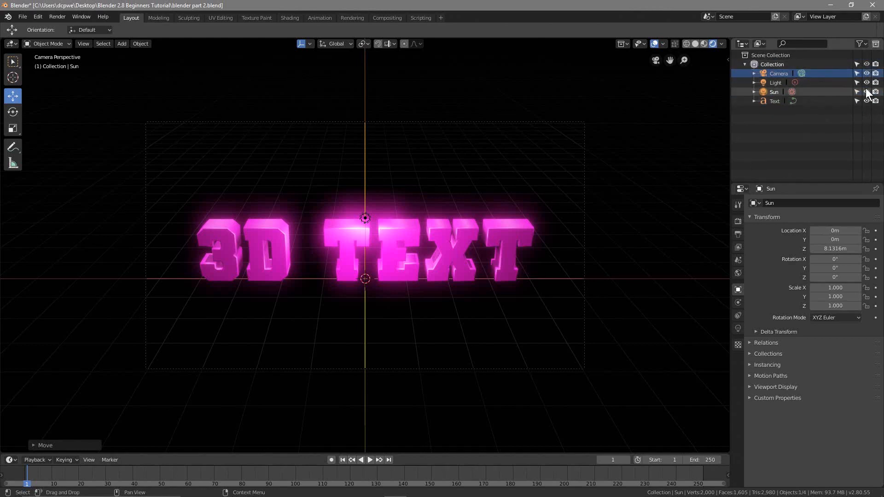
Hide and show the point light and the sun separately in the viewport to compare their lighting on the text.
click(775, 82)
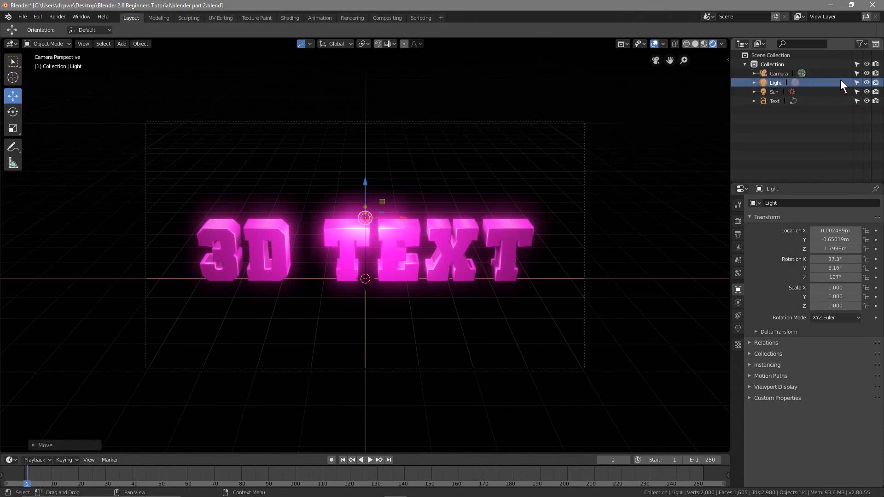
click(867, 82)
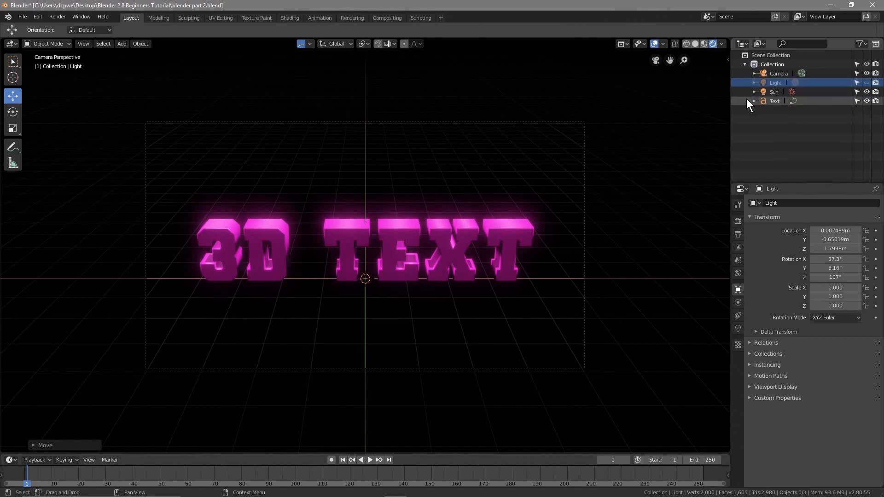
click(867, 83)
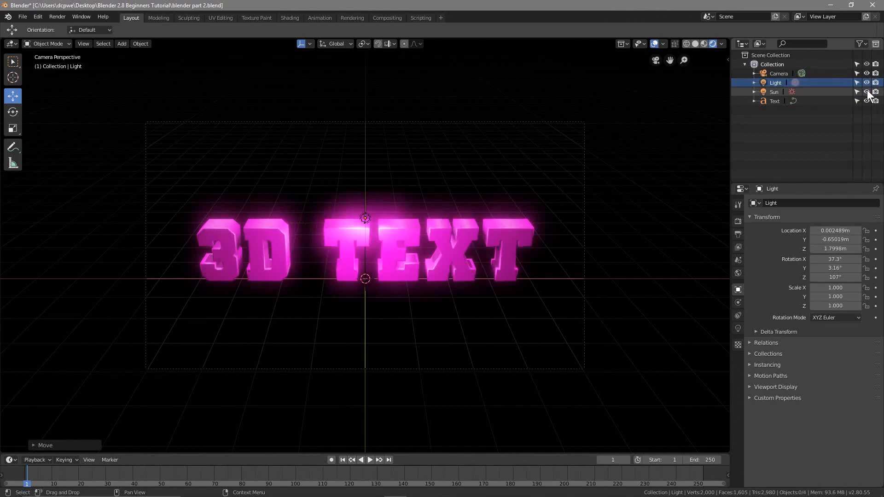
click(867, 92)
click(867, 92)
click(867, 92)
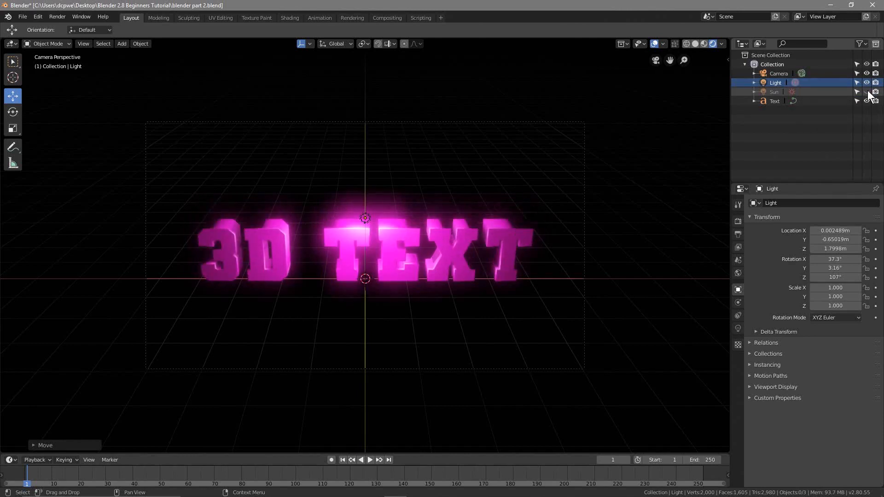
click(867, 91)
Toggle the viewport visibility of the text, camera, point light and sun off and back on in turn.
click(867, 83)
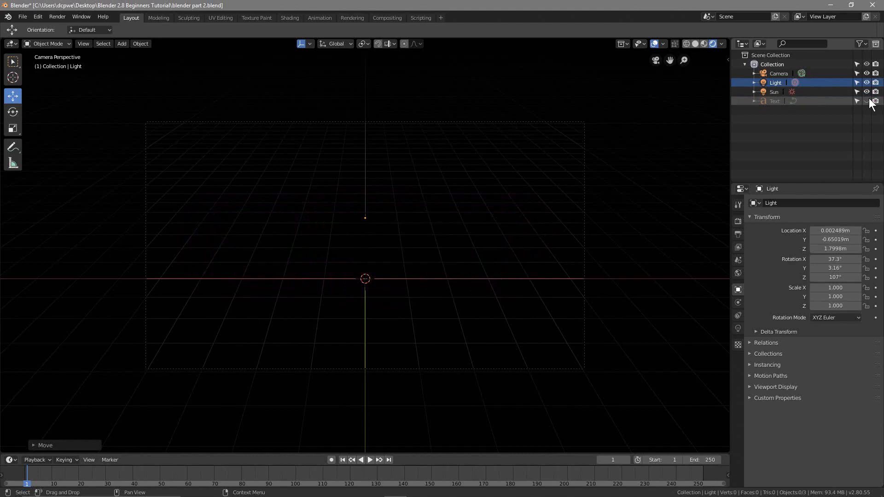
click(867, 84)
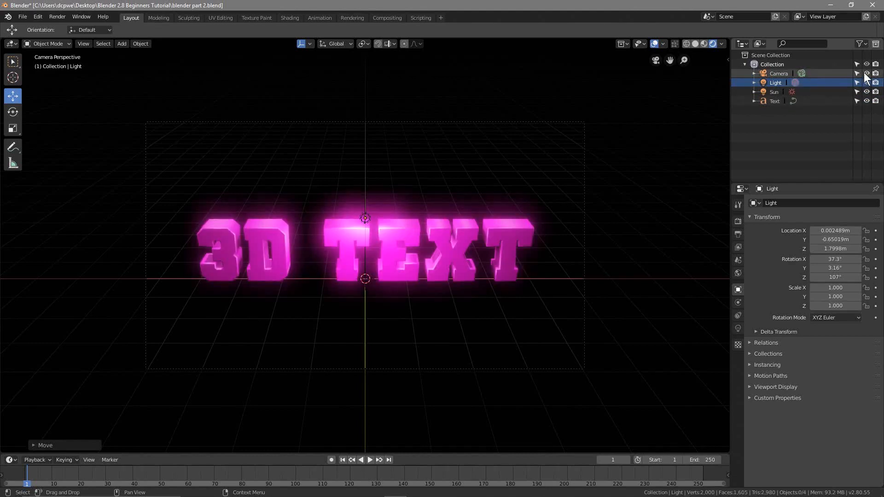
click(866, 74)
click(867, 74)
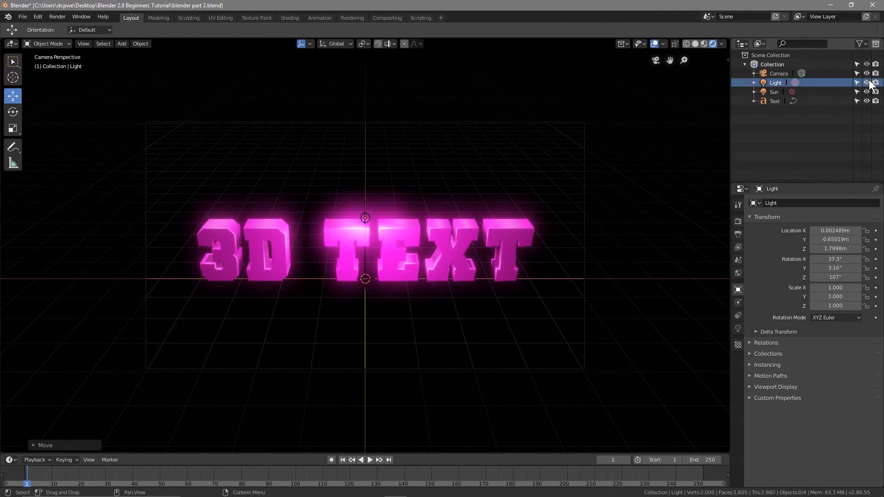
click(867, 82)
click(867, 82)
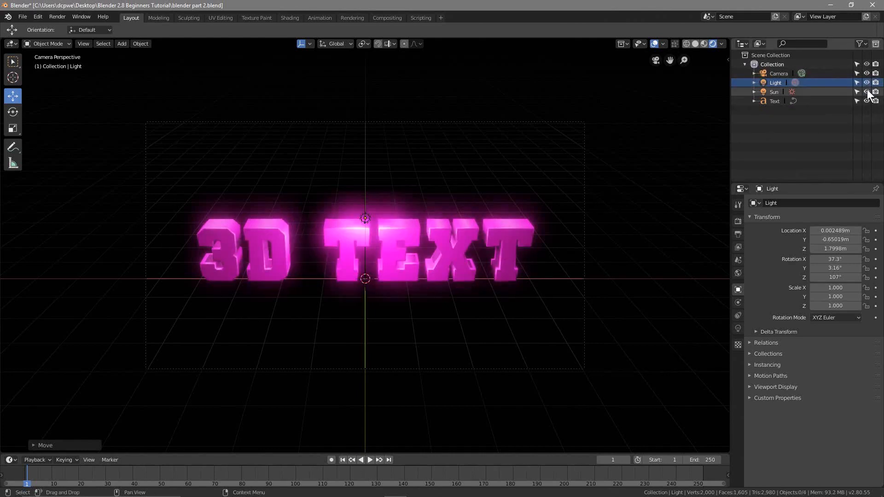
click(866, 91)
click(866, 91)
click(866, 101)
click(866, 101)
Exclude the sun from rendering, render the text with only the point light, and close the render window.
click(875, 82)
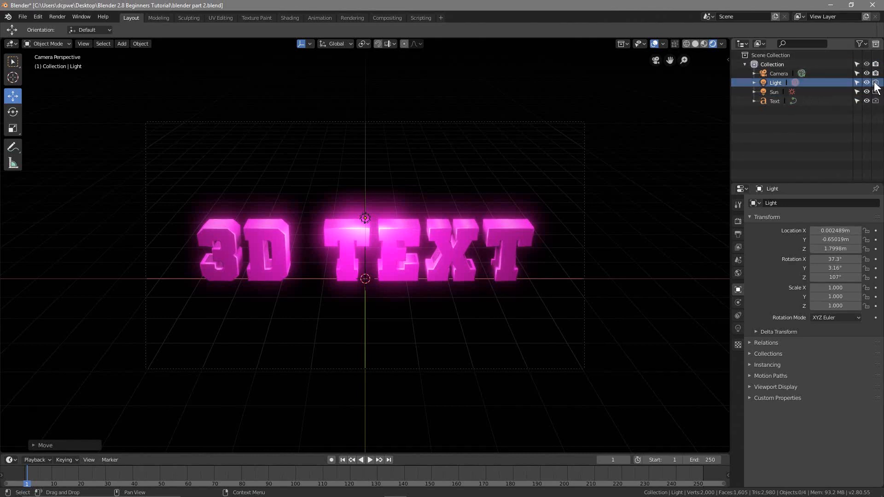
click(876, 92)
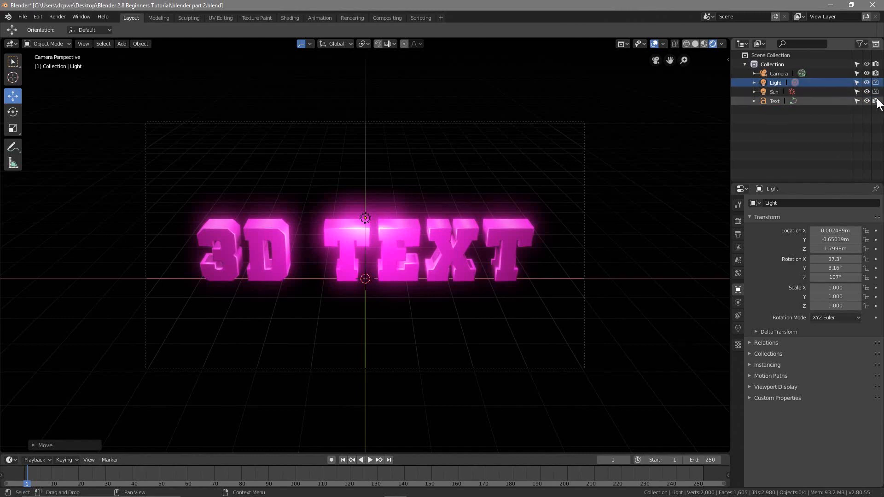
click(876, 83)
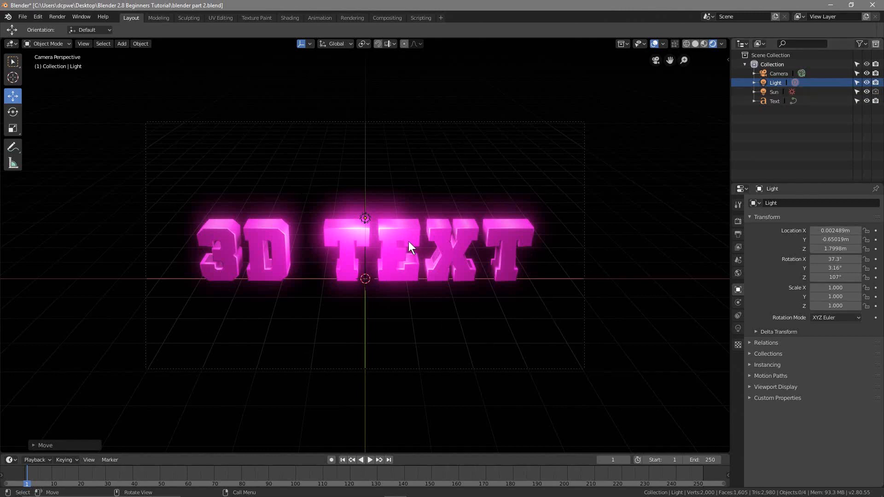
key(F12)
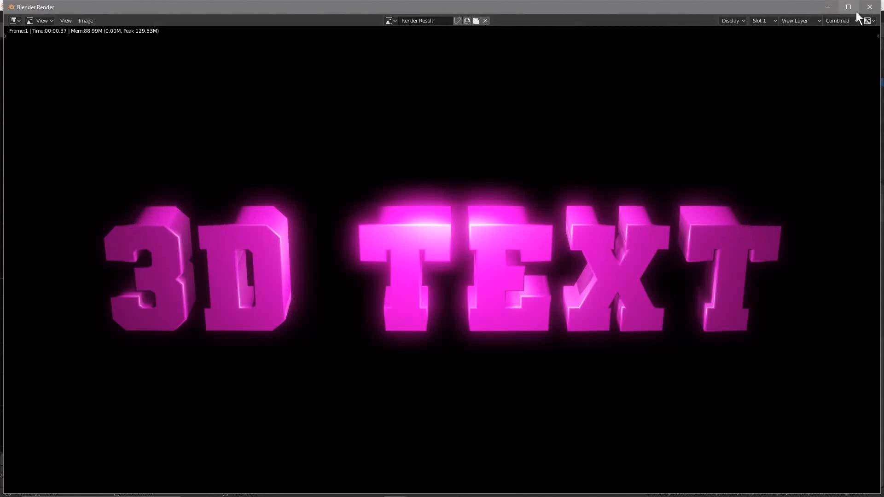
click(869, 7)
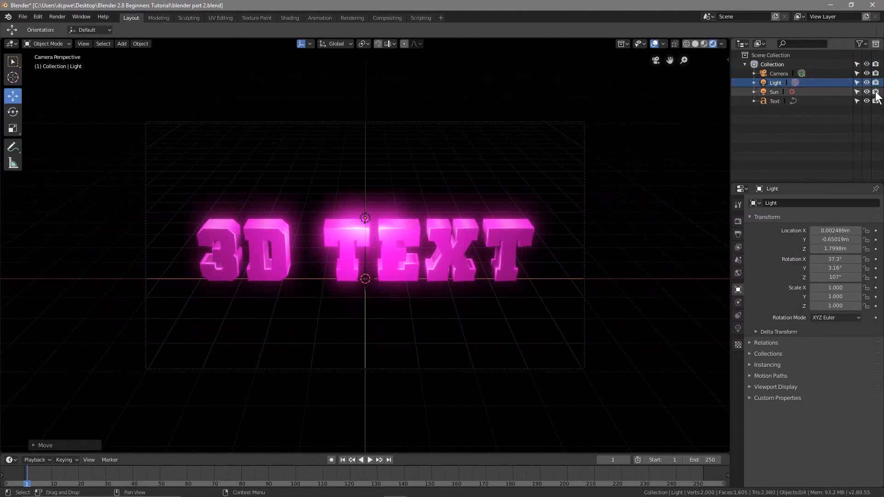
Save the blend file, render the current frame with both the point light and the sun, and close the render window.
key(ctrl+s)
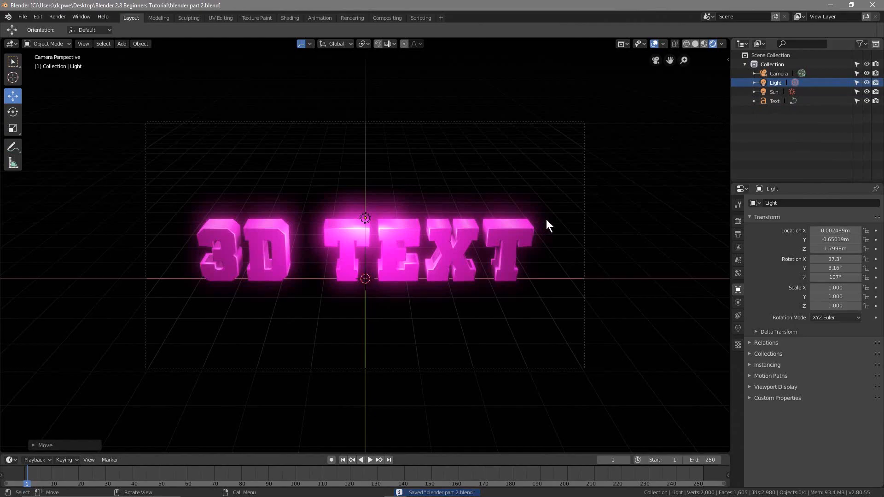
key(F12)
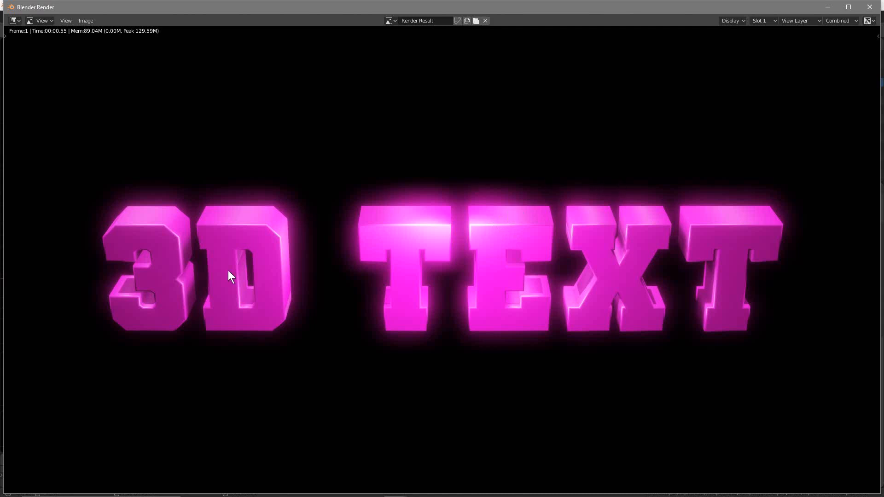
click(870, 7)
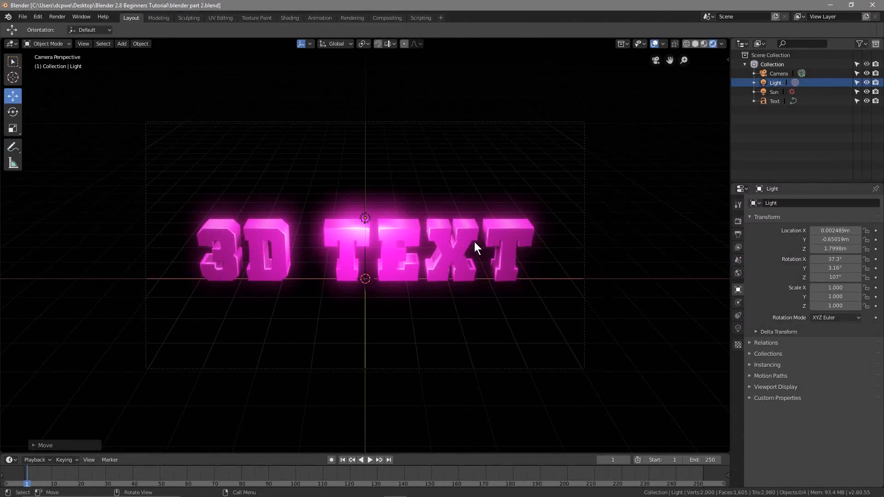
Tilt the camera to an X rotation of 83° and lower it to Z 2.65 m, checking the new angle with a render.
click(776, 73)
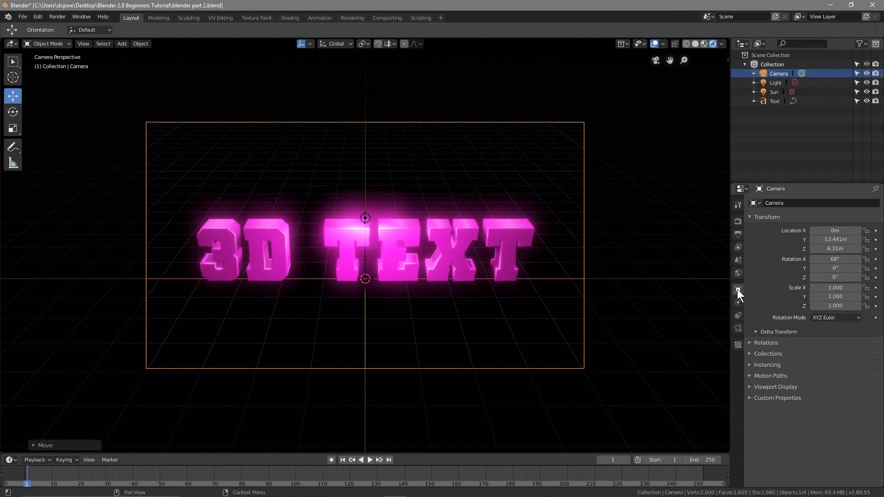
drag(859, 260, 815, 253)
click(813, 259)
click(814, 259)
click(813, 258)
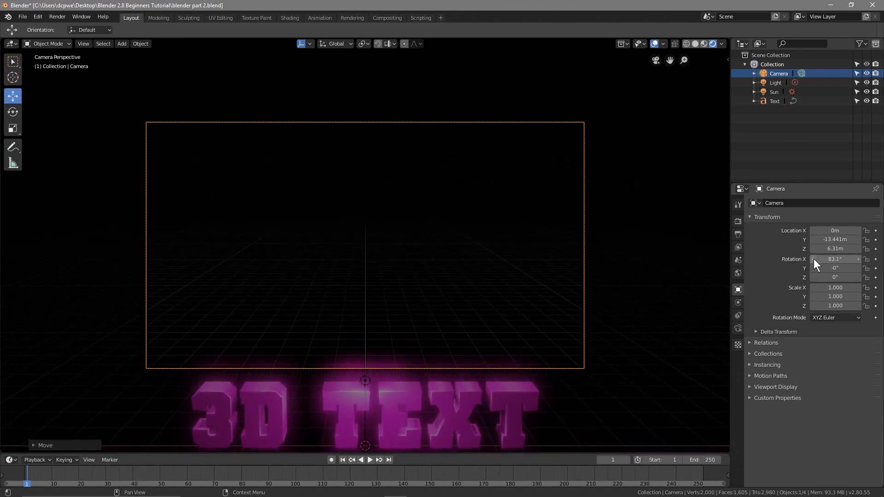
click(813, 258)
drag(834, 249, 799, 249)
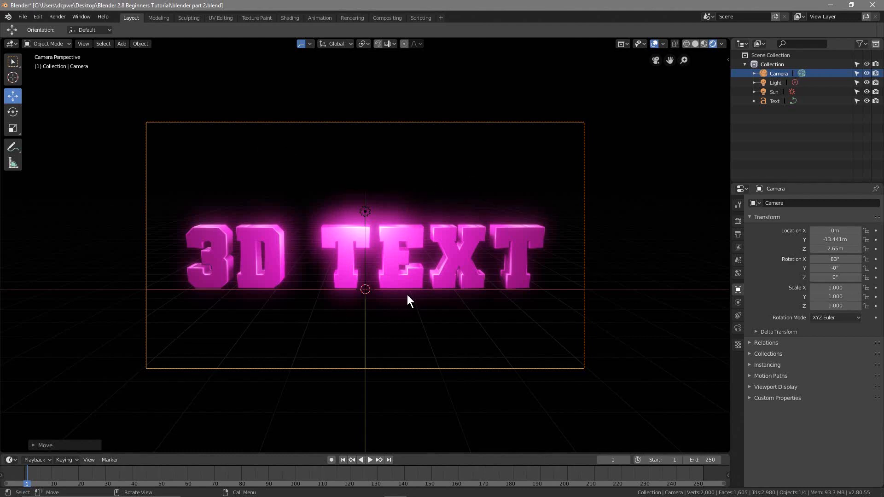
key(F12)
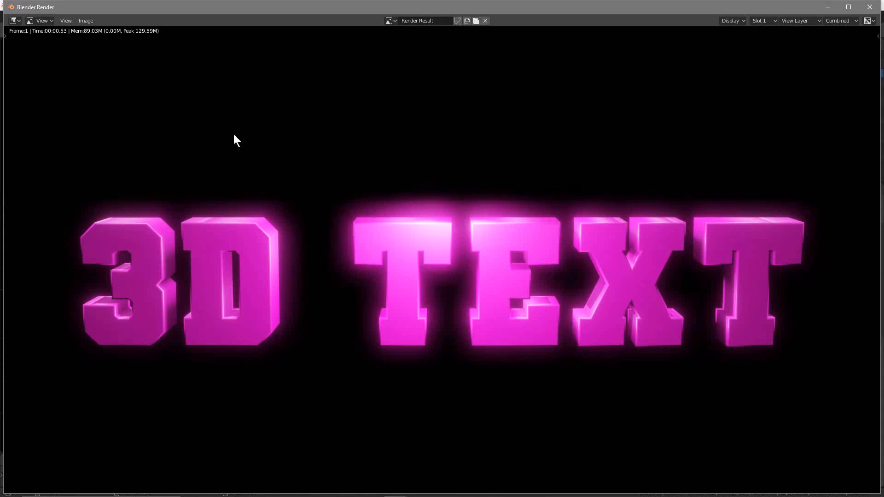
click(869, 6)
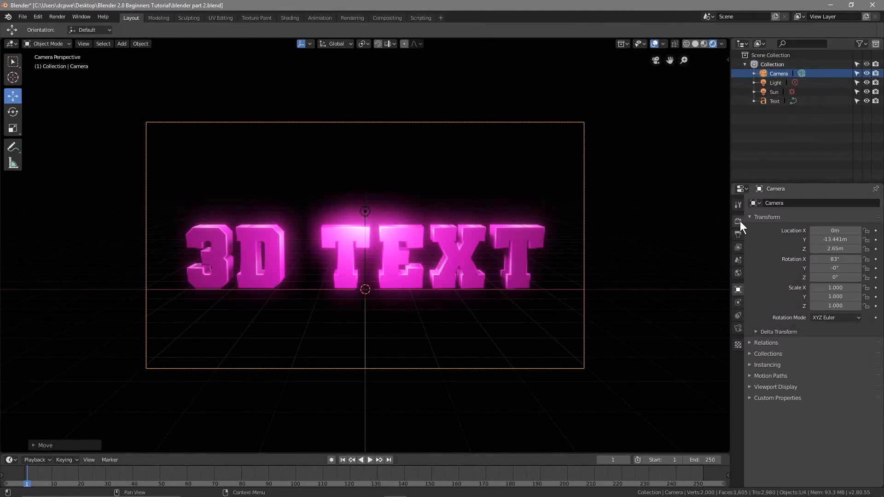
Examine the sun's placement above the text and inspect the lighting on the letters' front and edges up close.
click(775, 91)
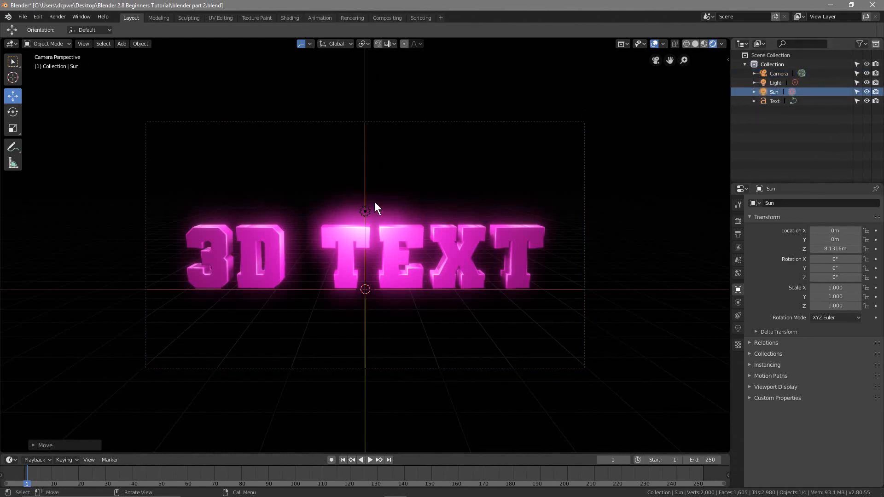
scroll(377, 201, down, 7)
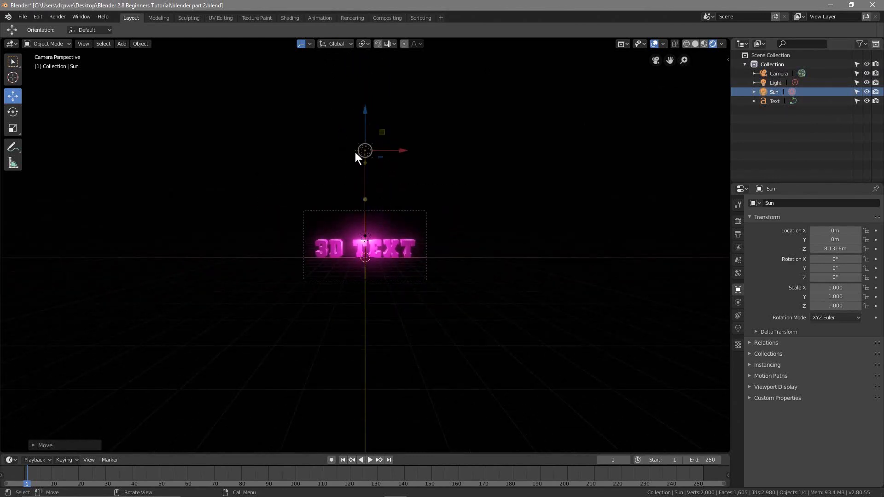
scroll(356, 154, up, 7)
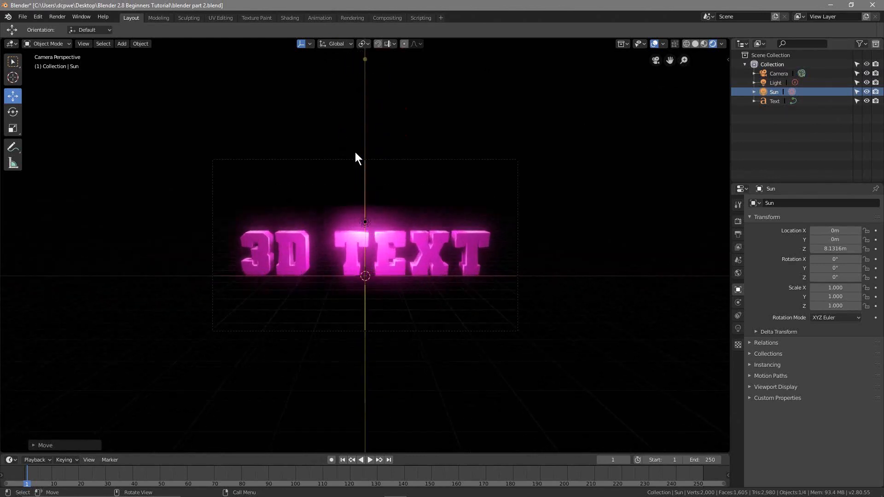
click(774, 102)
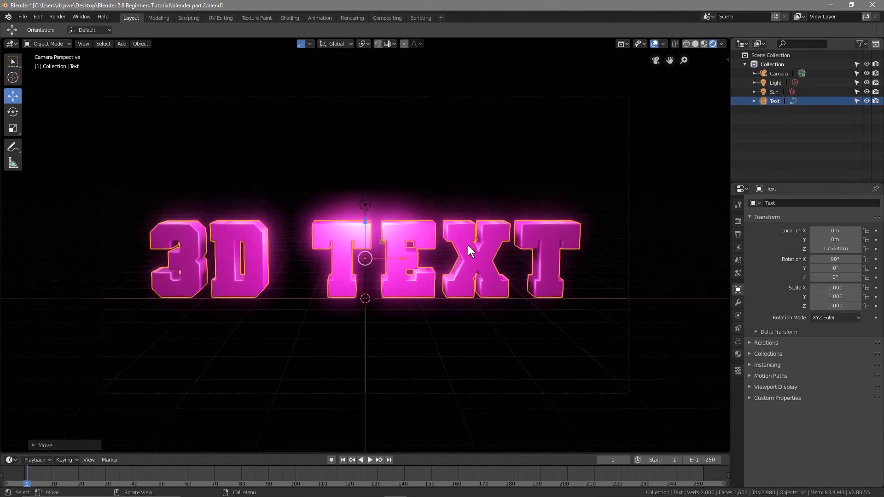
scroll(468, 245, up, 4)
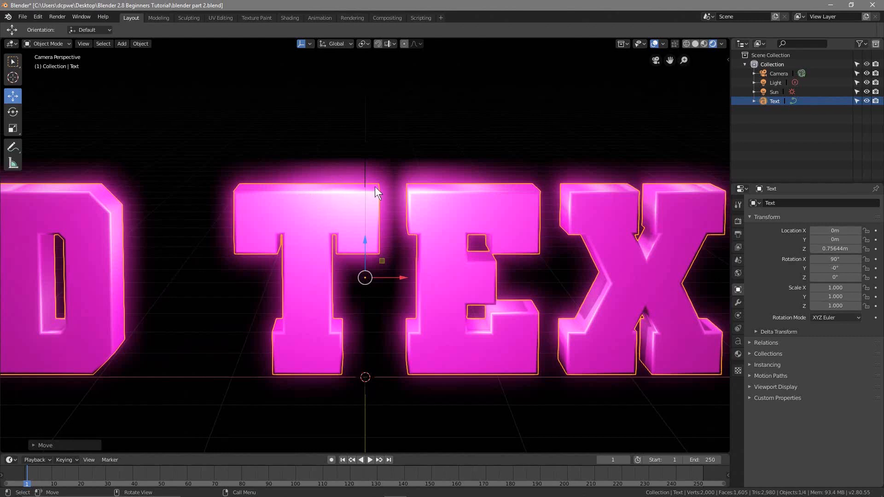
scroll(377, 258, down, 4)
scroll(347, 220, down, 1)
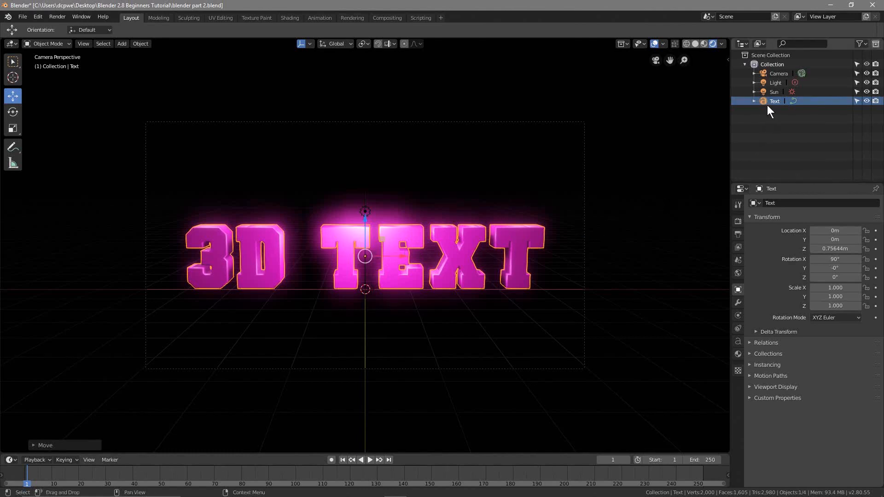
Change the base color of the text material to blue, with a hue of about 0.589 and full saturation.
click(738, 352)
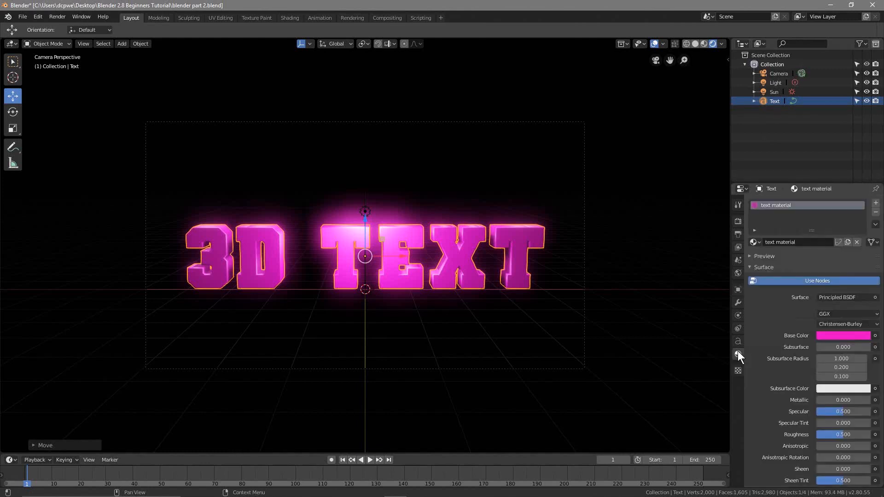
click(837, 335)
mouse_move(850, 259)
mouse_down()
mouse_move(857, 237)
mouse_move(838, 206)
mouse_move(839, 268)
mouse_move(856, 236)
mouse_move(840, 207)
mouse_move(806, 268)
mouse_move(793, 220)
mouse_move(841, 208)
mouse_up()
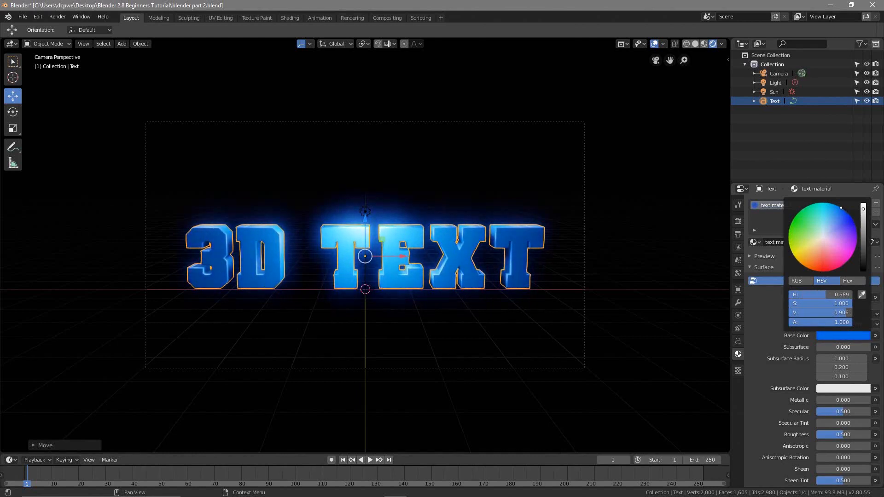